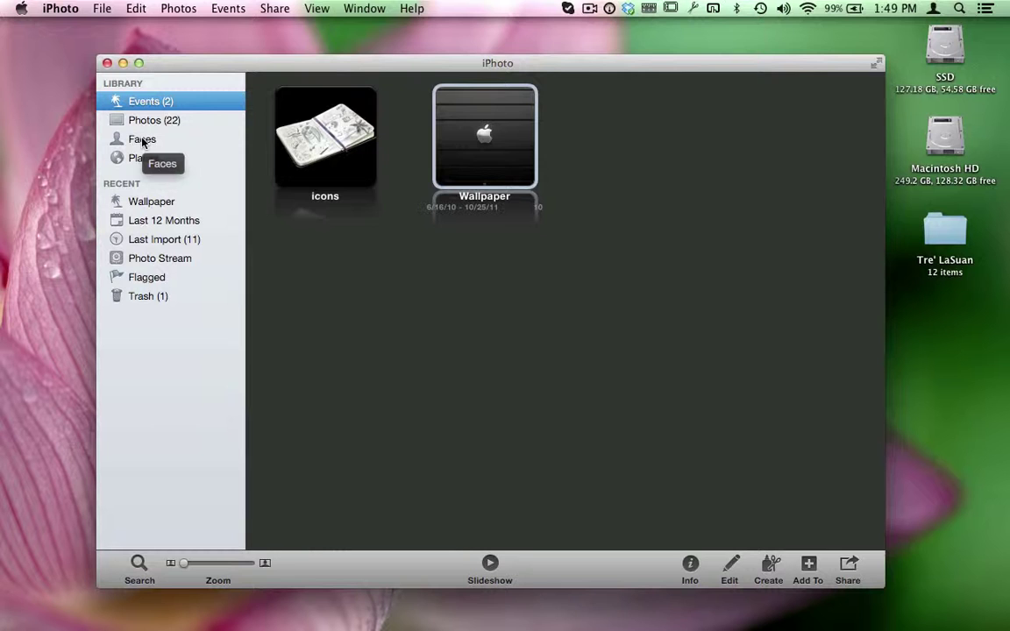
- Open Faces and assign the person's name to the unnamed black-and-white portrait with the white headwear
{"action": "left_click", "coordinate": [143, 142]}
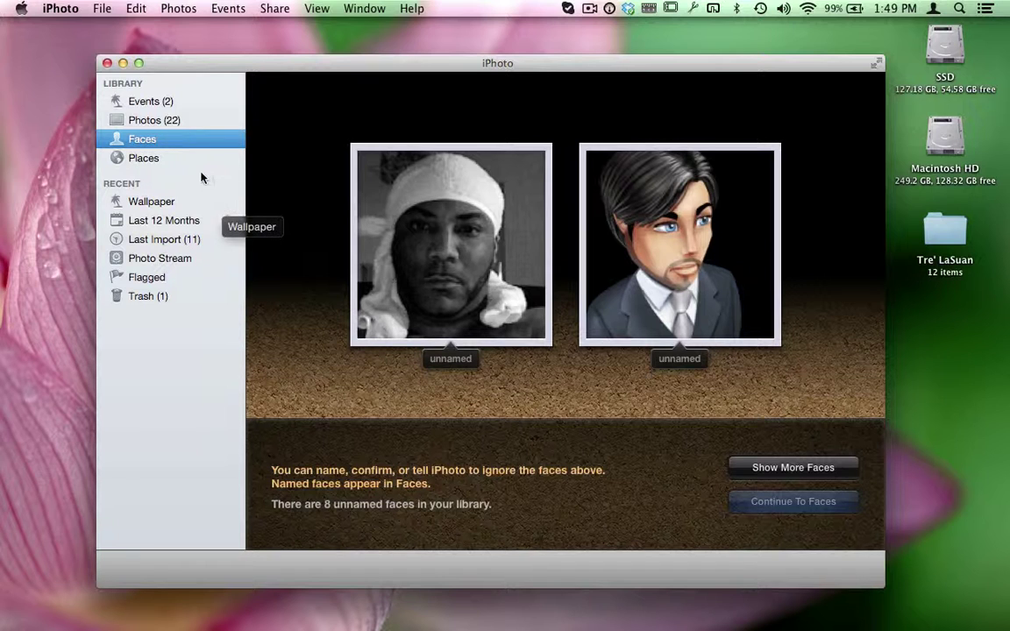
{"action": "mouse_move", "coordinate": [433, 301]}
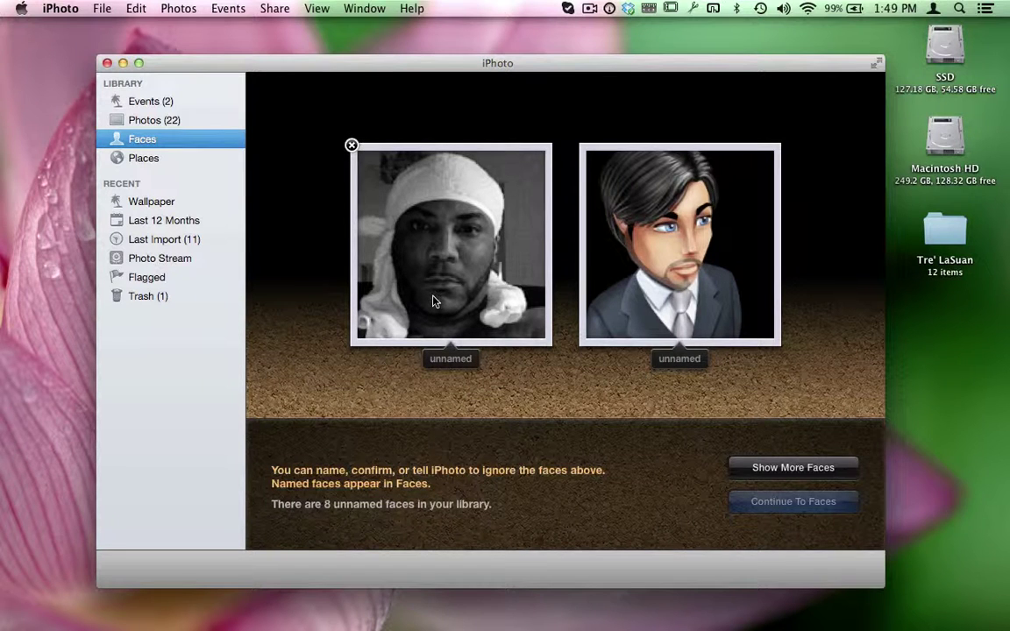
{"action": "double_click", "coordinate": [439, 359]}
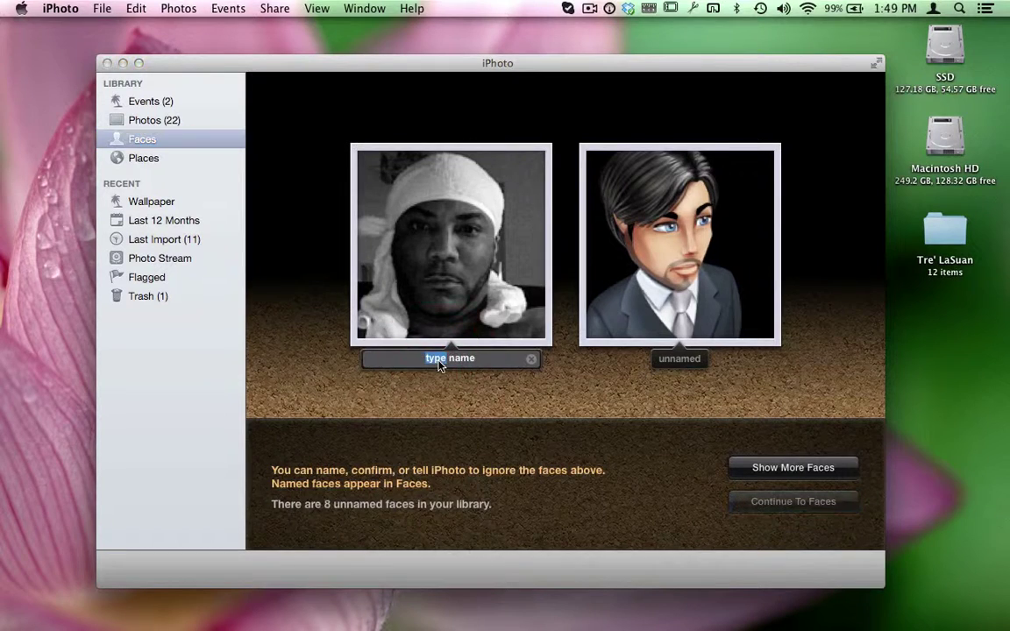
{"action": "left_click", "coordinate": [440, 366]}
{"action": "type", "text": "Fr"}
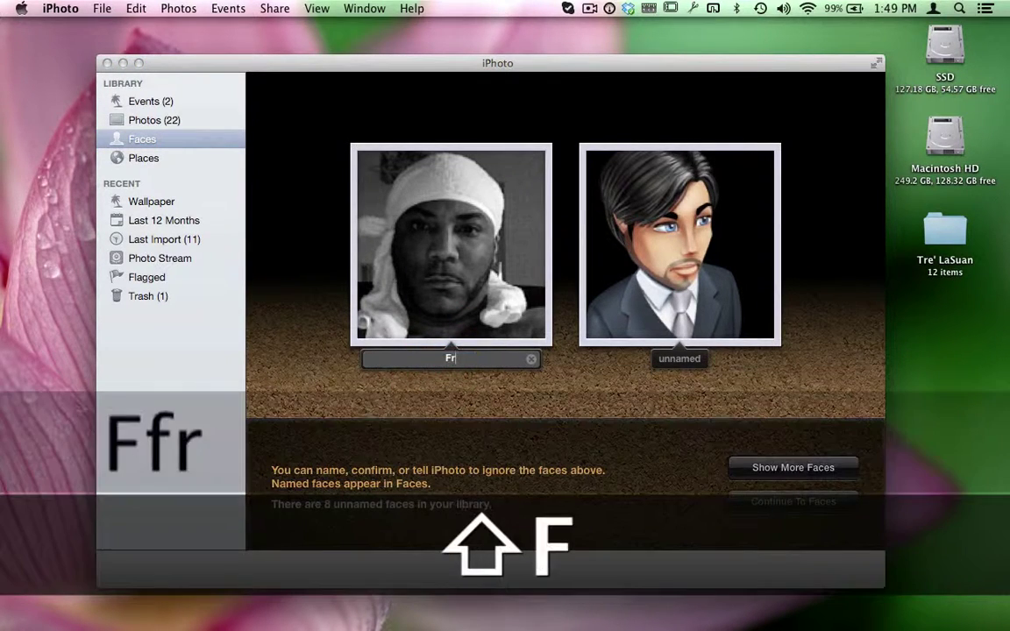
{"action": "type", "text": "eedom"}
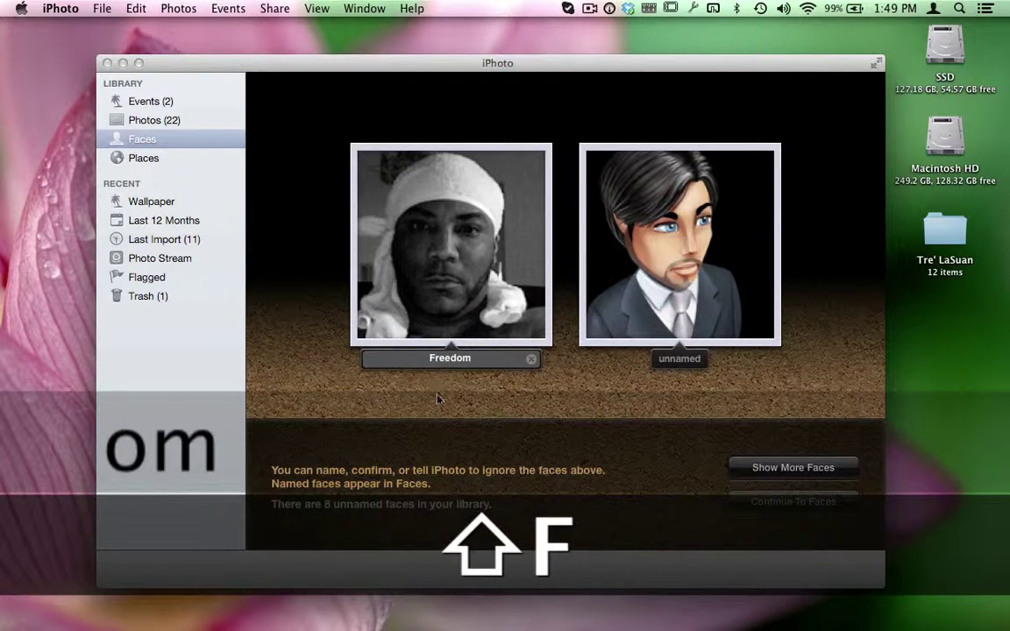
{"action": "left_click", "coordinate": [438, 399]}
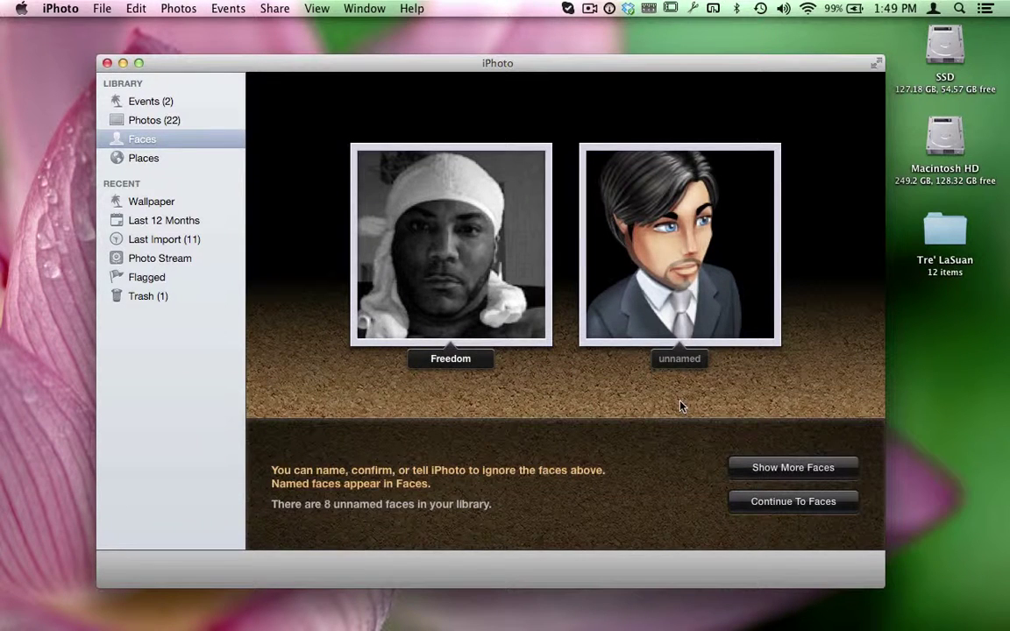
{"action": "left_click", "coordinate": [789, 469]}
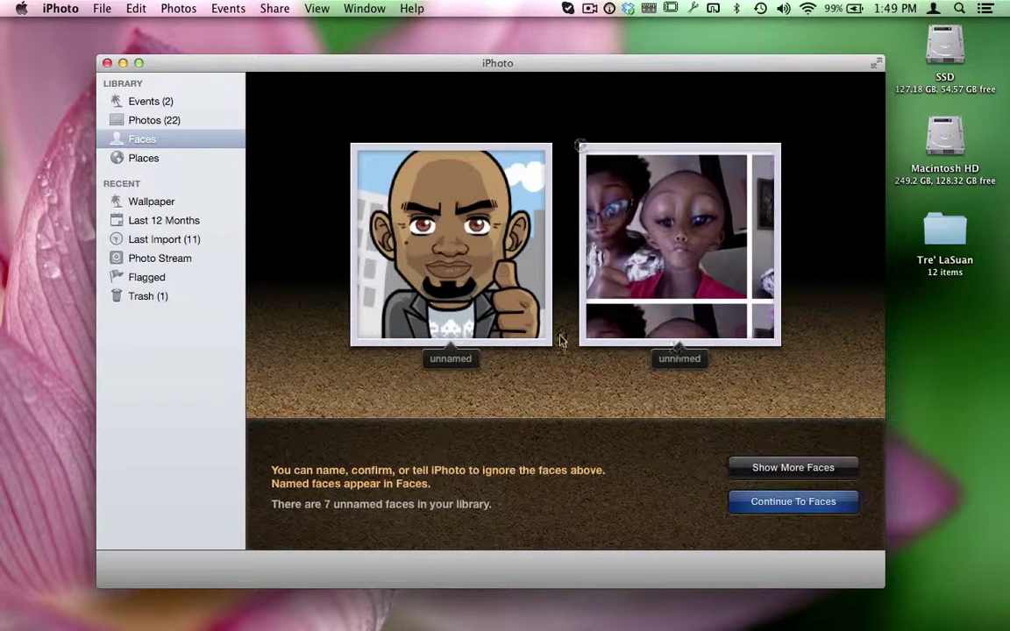
{"action": "left_click", "coordinate": [448, 361]}
{"action": "left_click", "coordinate": [448, 360]}
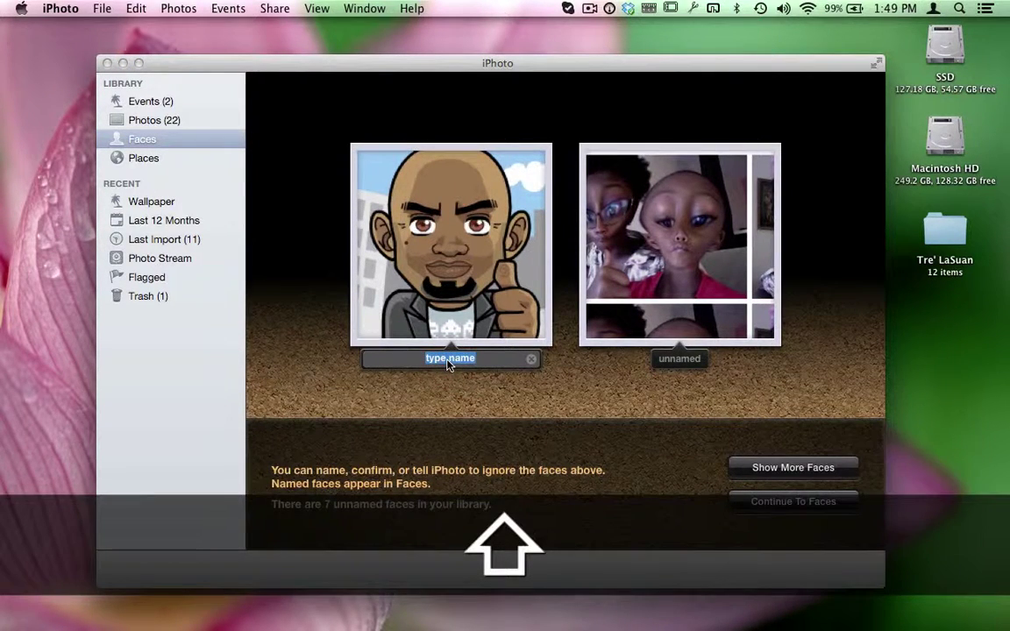
{"action": "type", "text": "Mik"}
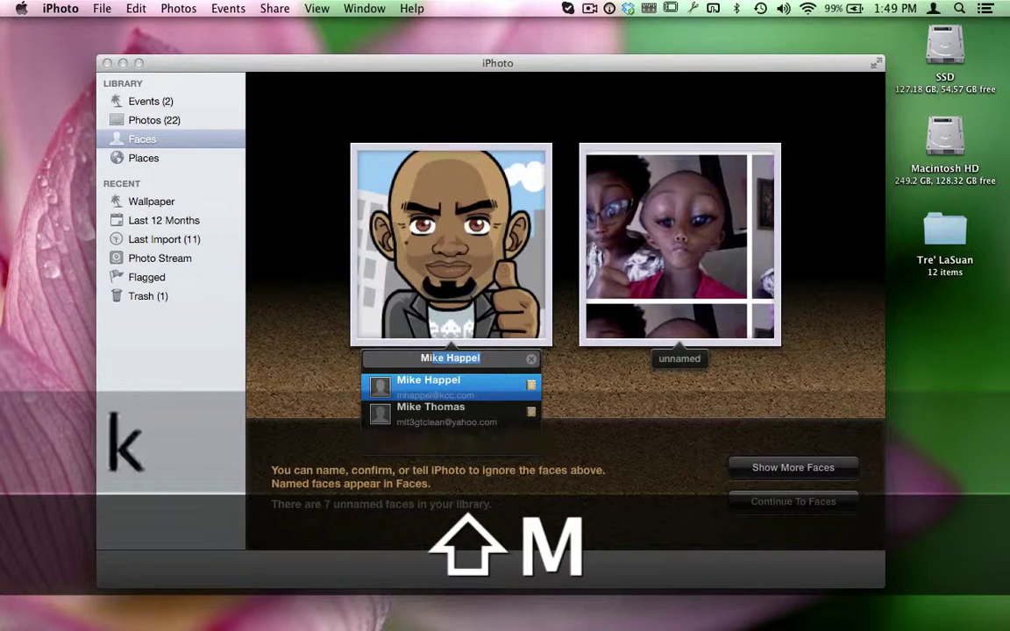
{"action": "type", "text": "e"}
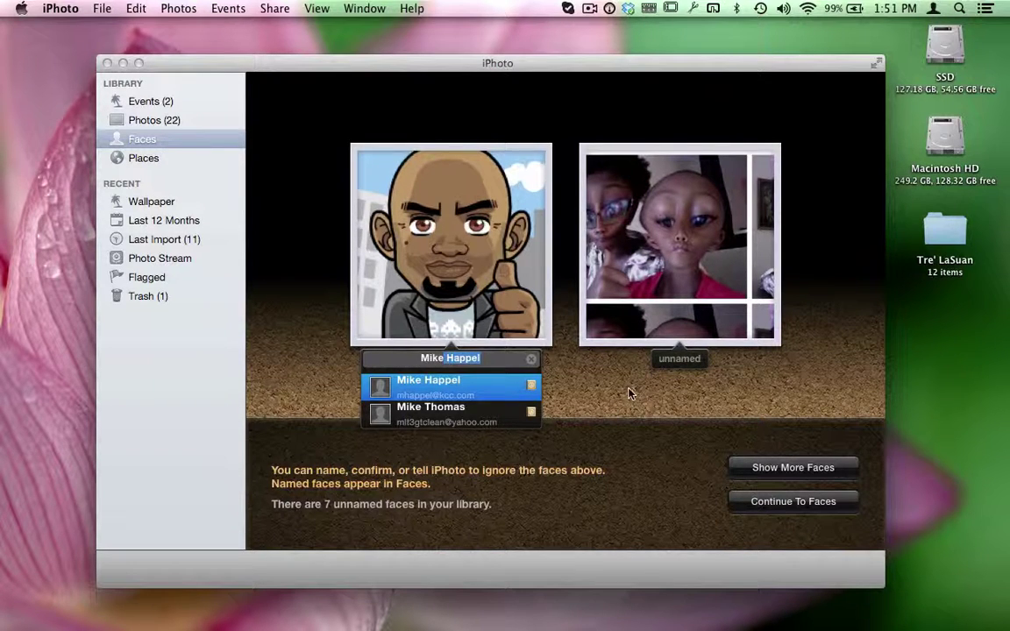
{"action": "left_click", "coordinate": [531, 359]}
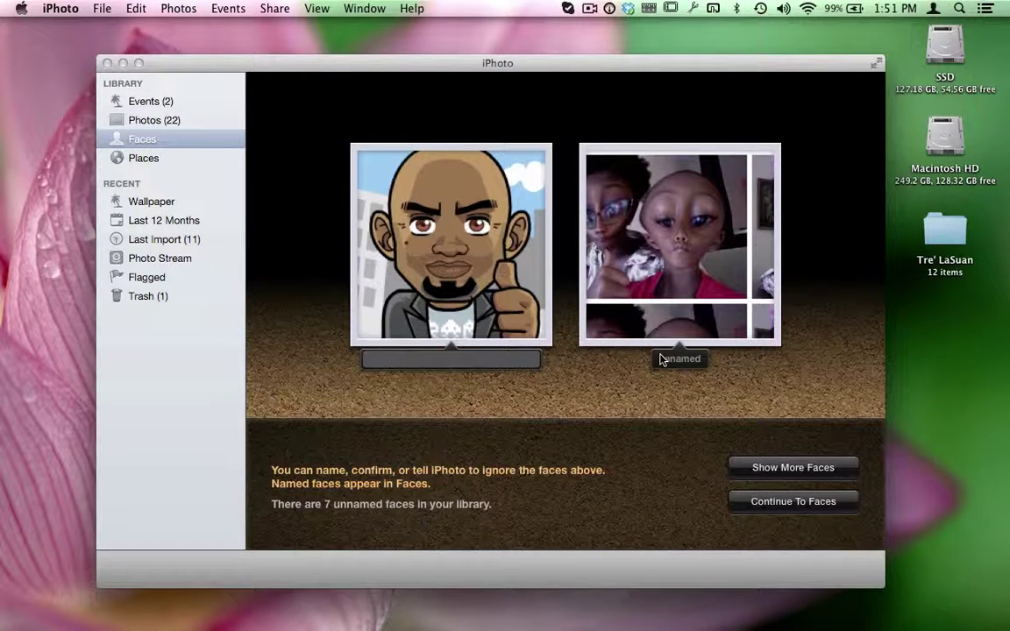
- Bring up further sets of unnamed faces, leave them unnamed, and continue to the Faces corkboard
{"action": "left_click", "coordinate": [746, 468]}
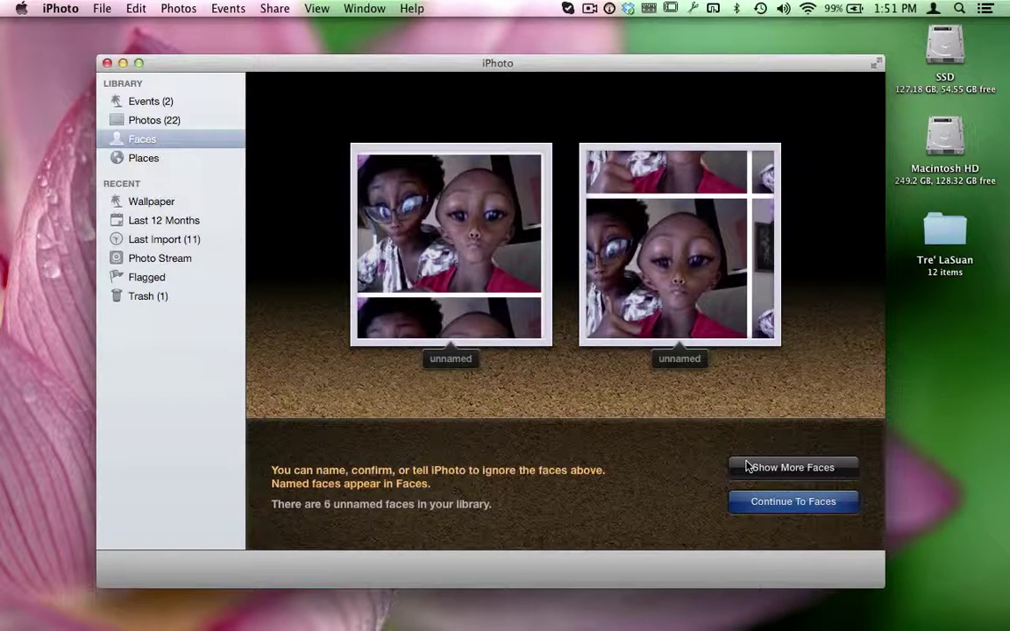
{"action": "left_click", "coordinate": [747, 468]}
{"action": "left_click", "coordinate": [749, 467]}
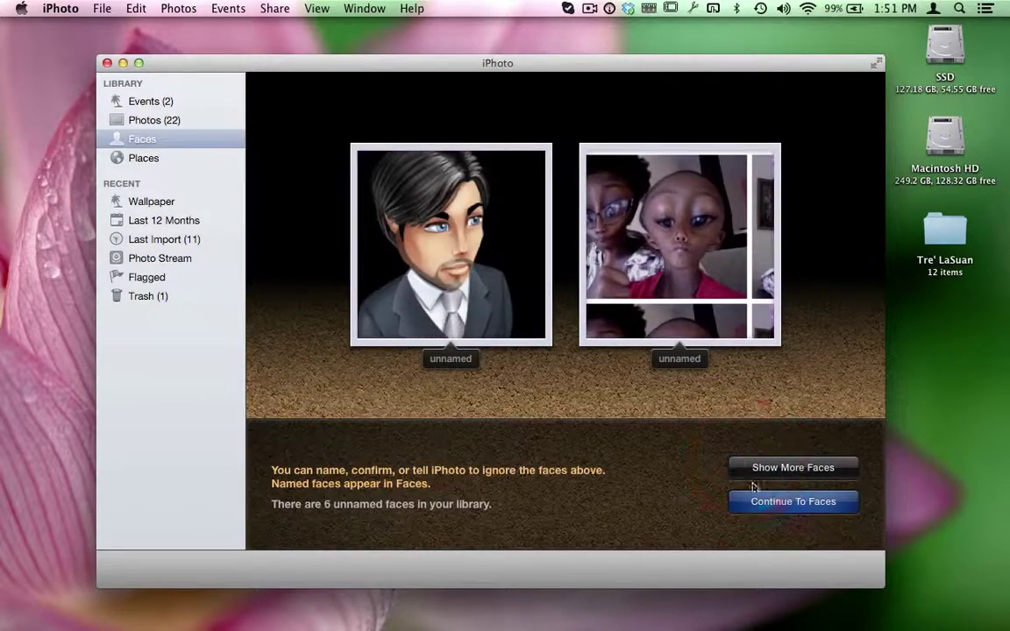
{"action": "left_click", "coordinate": [761, 502]}
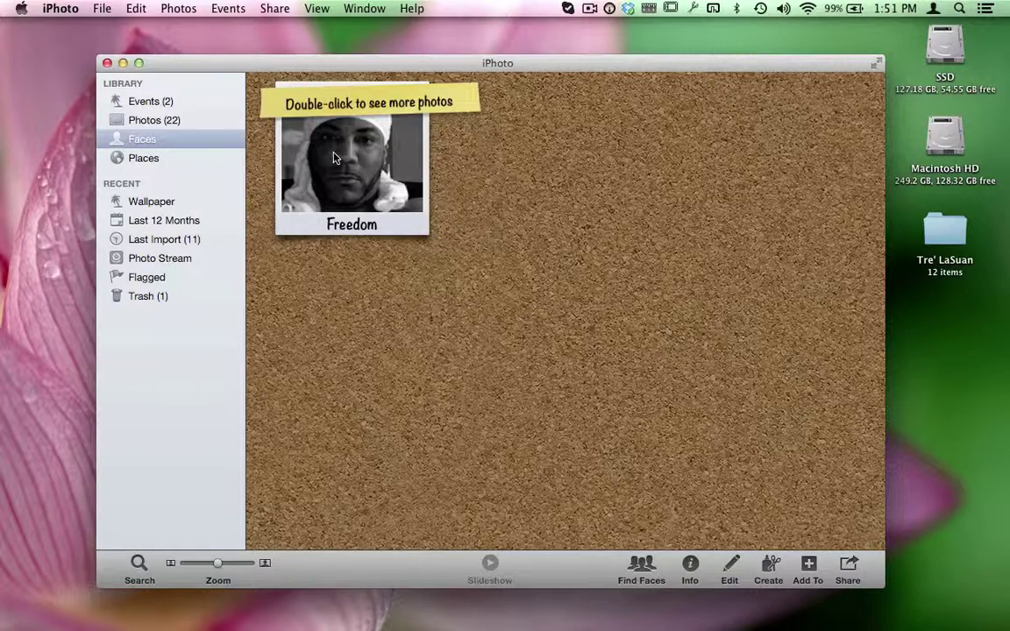
- View the photos grouped under the named person on the corkboard and return to all faces
{"action": "double_click", "coordinate": [340, 107]}
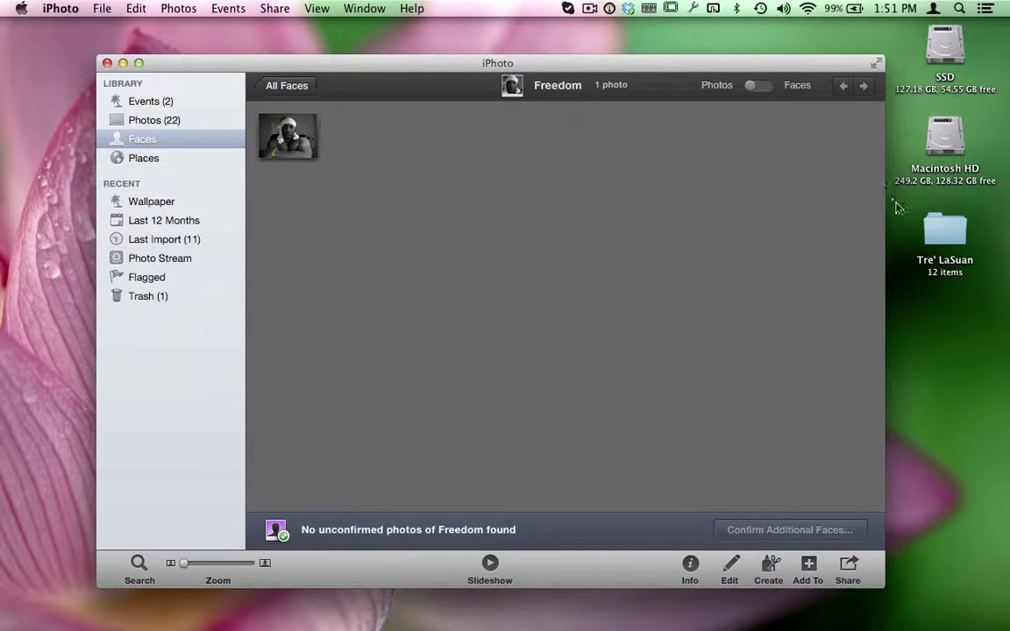
{"action": "left_click", "coordinate": [267, 85]}
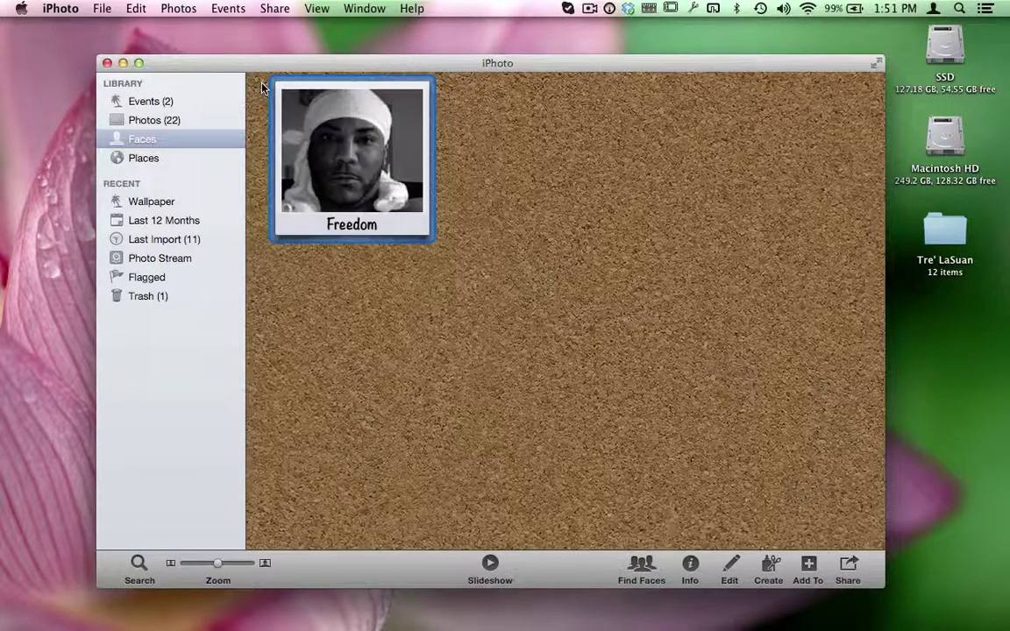
{"action": "left_click", "coordinate": [144, 142]}
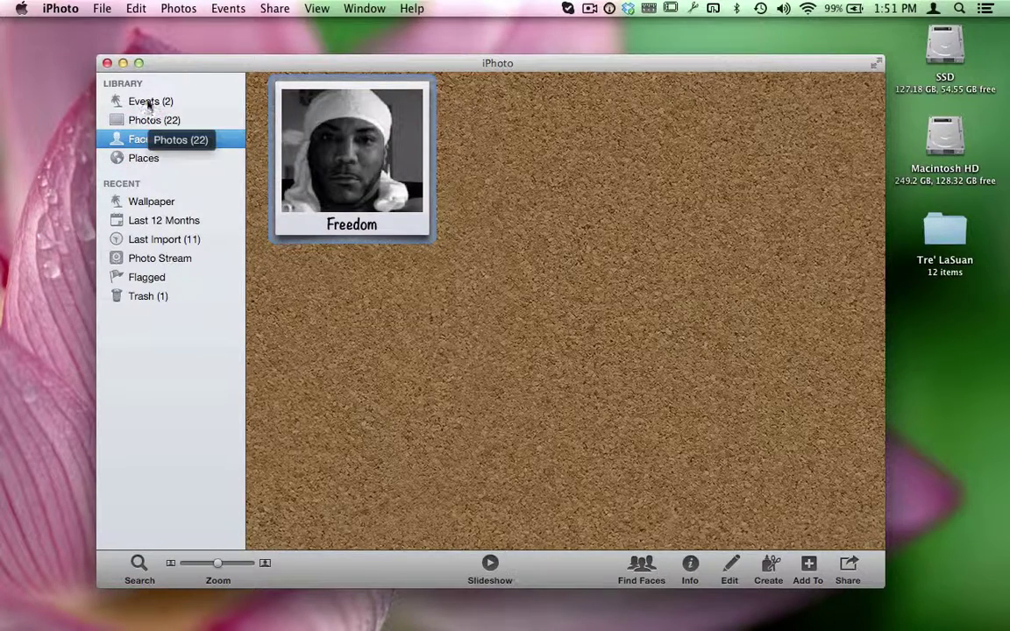
- Switch to the Events library and open the Wallpaper event
{"action": "left_click", "coordinate": [148, 102]}
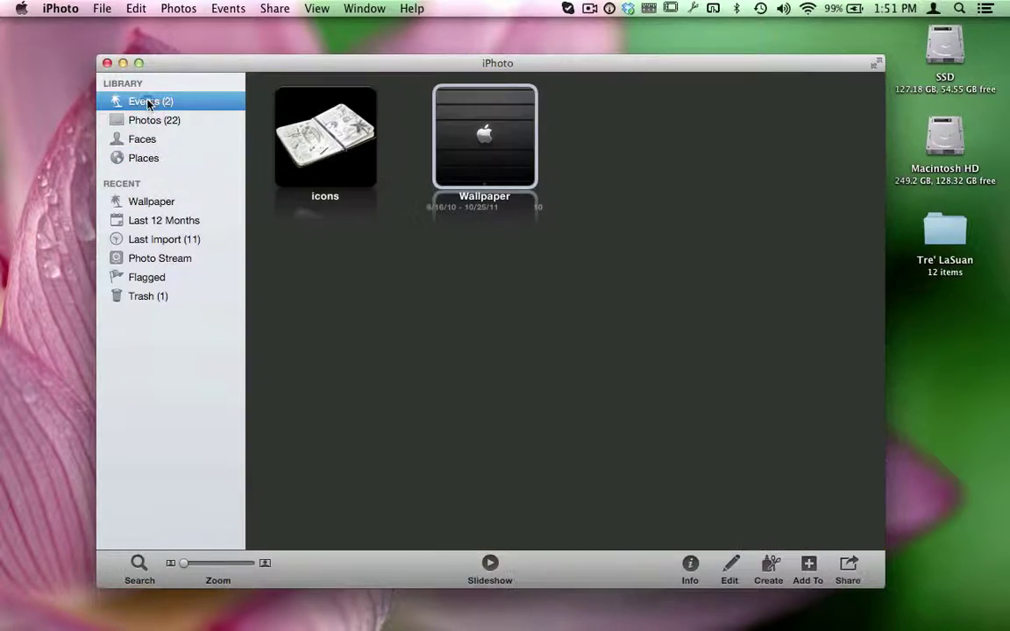
{"action": "left_click", "coordinate": [347, 136]}
{"action": "double_click", "coordinate": [347, 135]}
{"action": "left_click", "coordinate": [292, 91]}
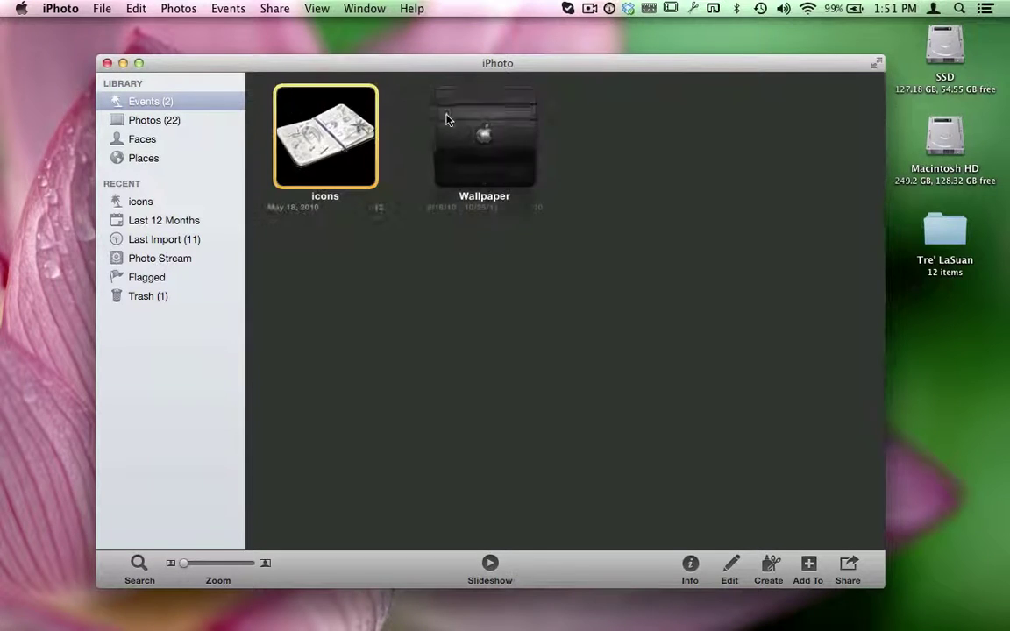
{"action": "left_click", "coordinate": [466, 121]}
{"action": "double_click", "coordinate": [466, 121]}
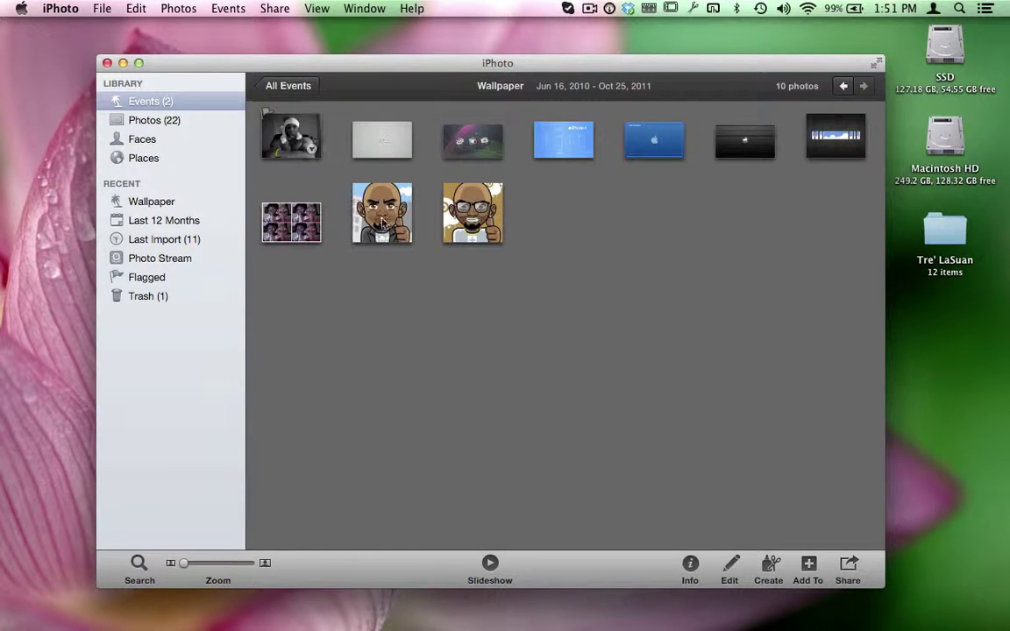
- Open the cartoon avatar photo with the blue-sky background and show its information
{"action": "left_click", "coordinate": [387, 216]}
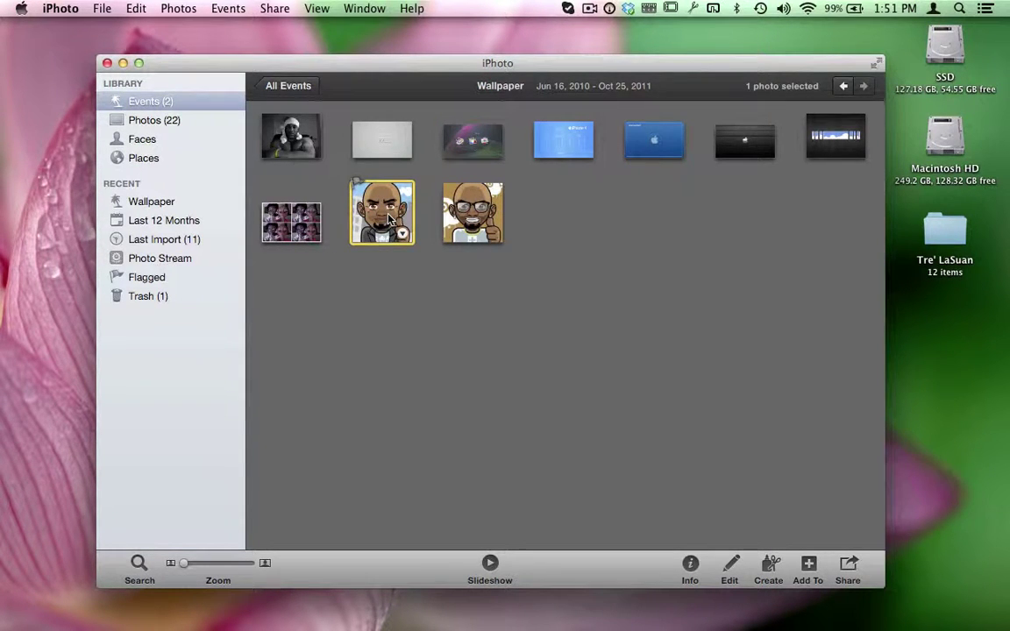
{"action": "right_click", "coordinate": [389, 218]}
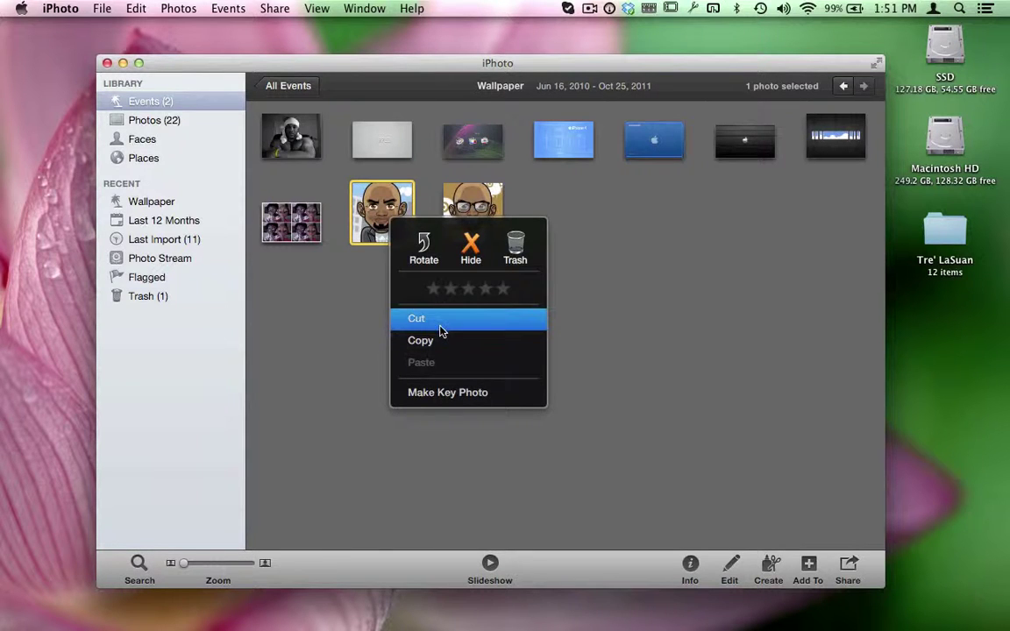
{"action": "left_click", "coordinate": [382, 334]}
{"action": "double_click", "coordinate": [388, 224]}
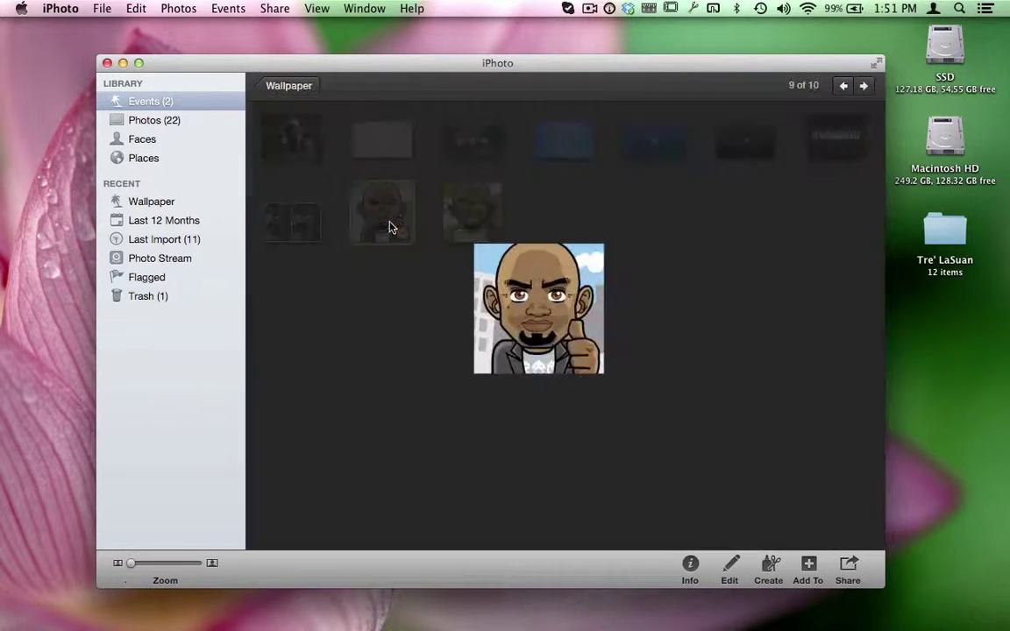
{"action": "left_click", "coordinate": [689, 564]}
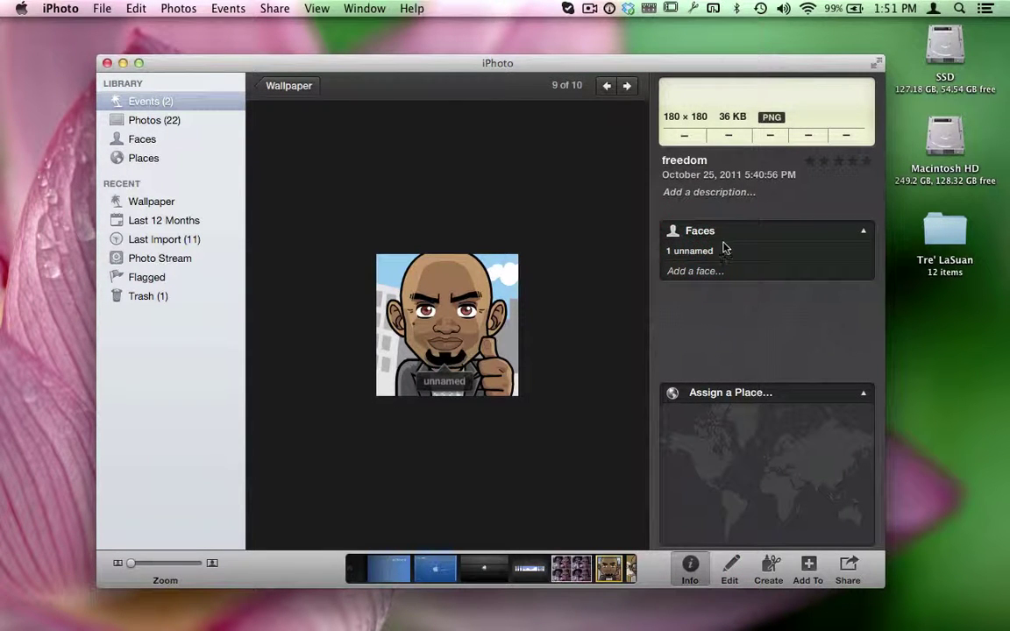
- Add extra face markers to the avatar photo and assign the existing person's name to its detected face
{"action": "left_click", "coordinate": [693, 272]}
{"action": "left_click", "coordinate": [692, 272]}
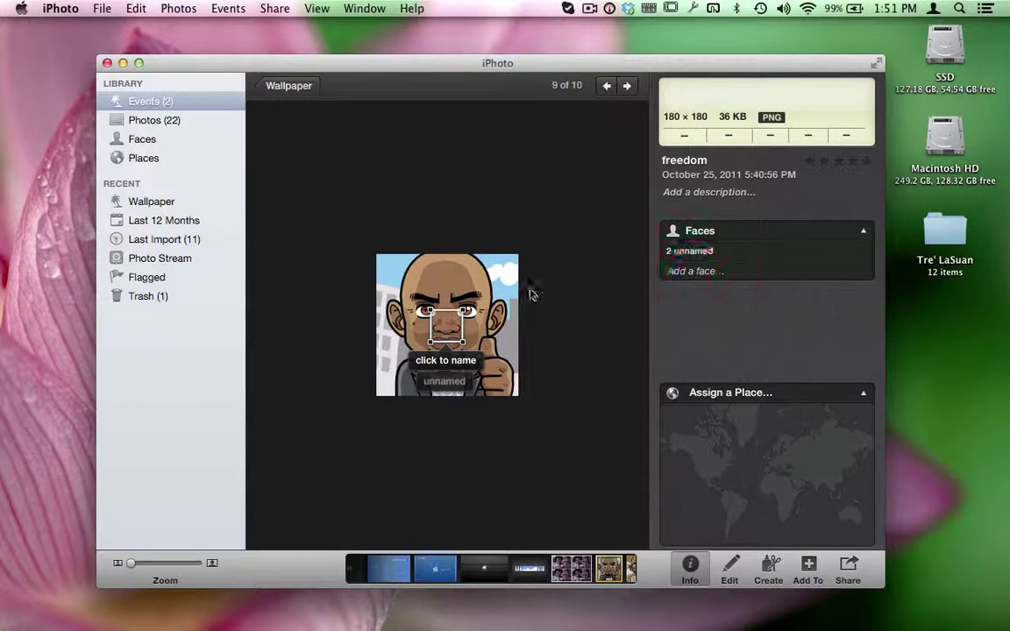
{"action": "left_click", "coordinate": [448, 383]}
{"action": "type", "text": "Freedom"}
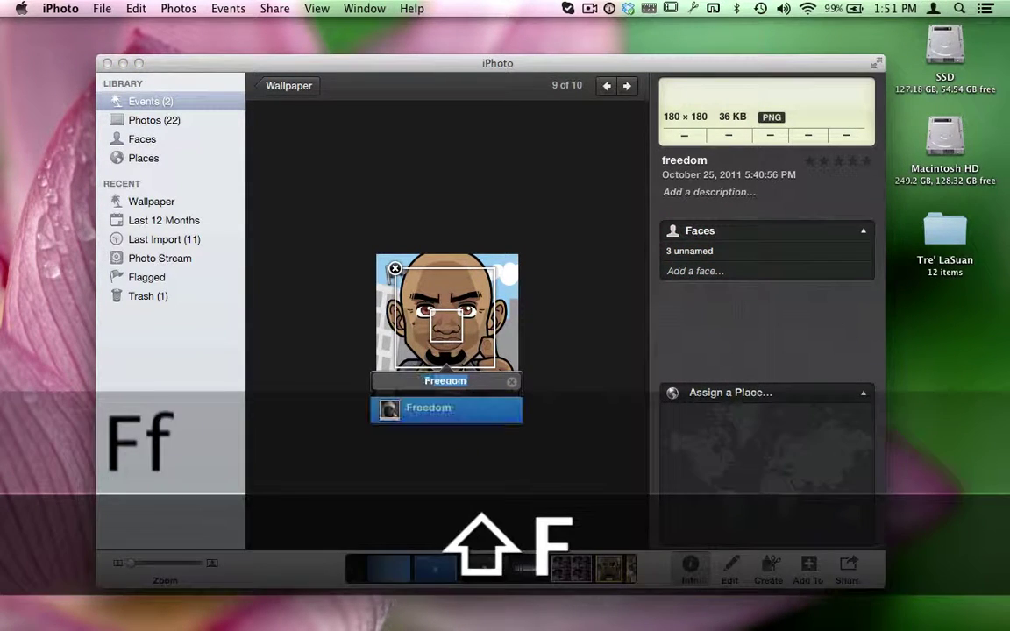
{"action": "left_click", "coordinate": [432, 422]}
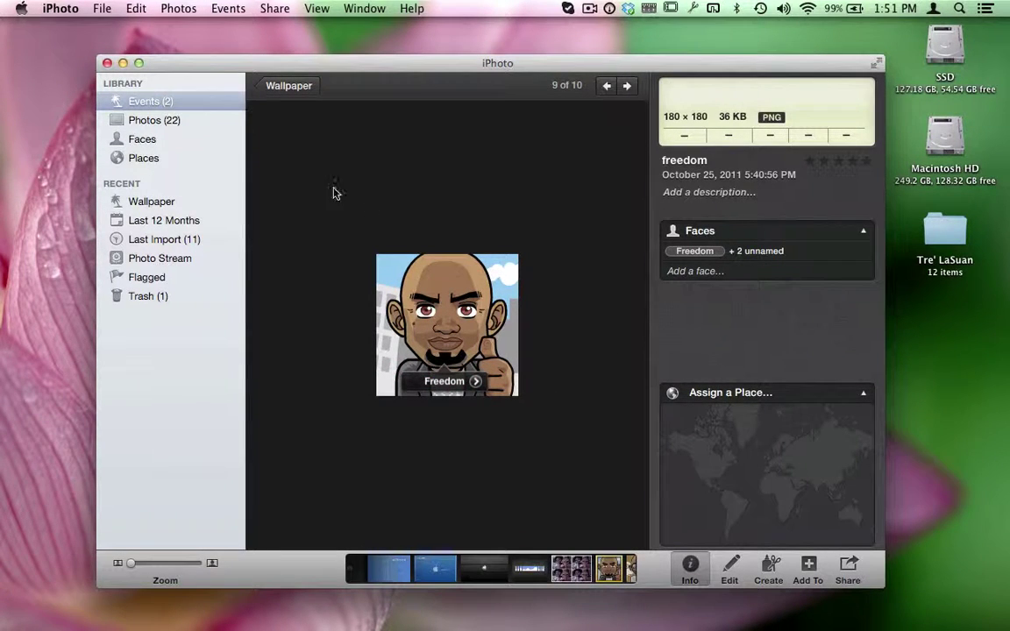
- Return to Faces and open the named person's collection to check its photos
{"action": "left_click", "coordinate": [296, 88]}
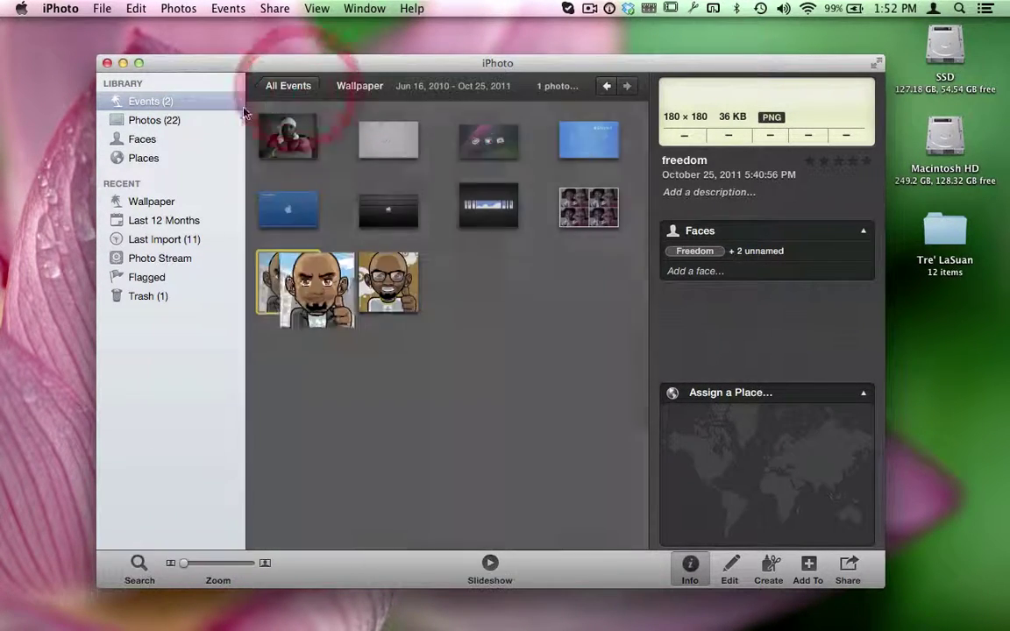
{"action": "left_click", "coordinate": [140, 139]}
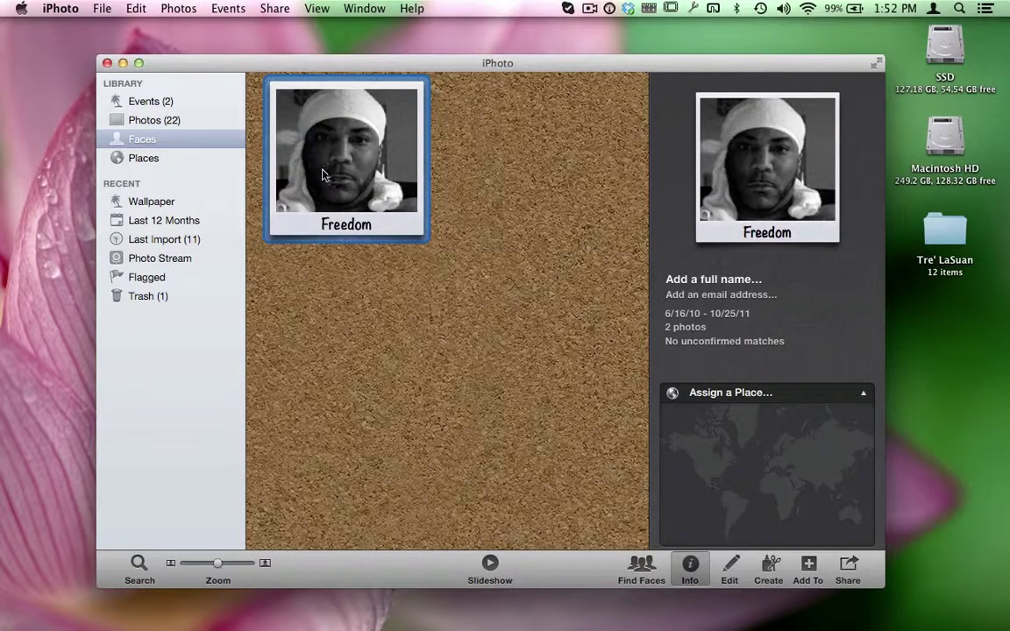
{"action": "double_click", "coordinate": [320, 164]}
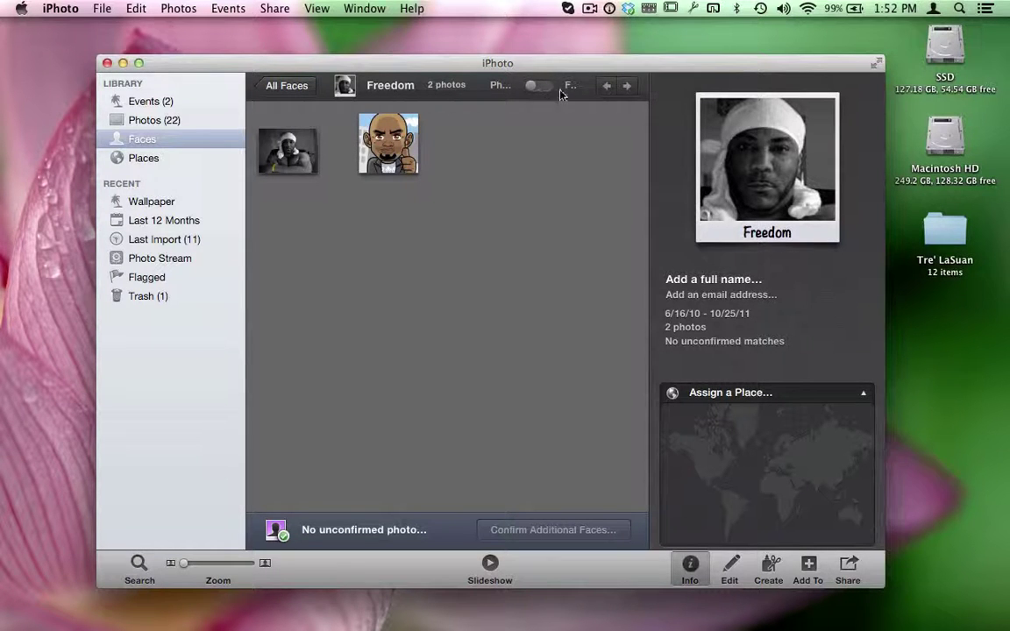
- Reposition and enlarge the window, then compare the person's collection in the Faces and Photos views, ending on Photos
{"action": "left_click_drag", "start_coordinate": [586, 70], "coordinate": [517, 48]}
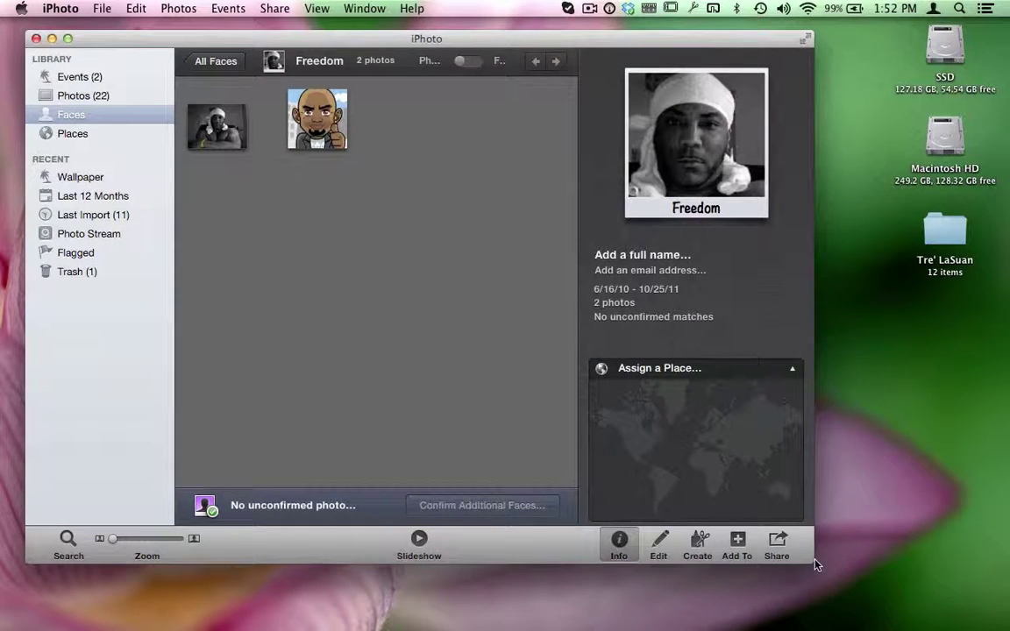
{"action": "left_click_drag", "start_coordinate": [814, 565], "coordinate": [976, 605]}
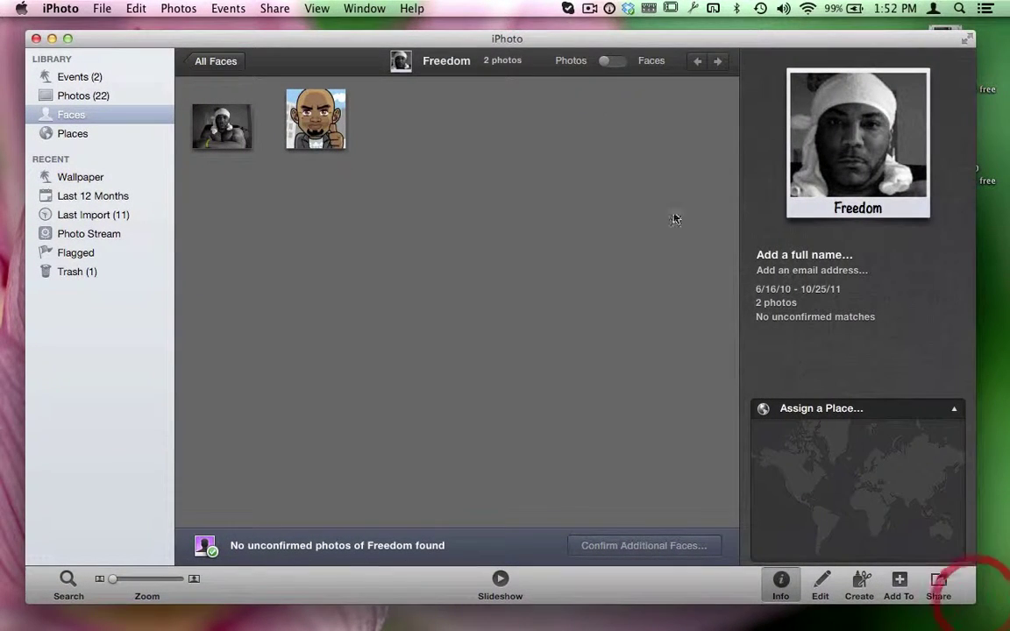
{"action": "left_click", "coordinate": [606, 62]}
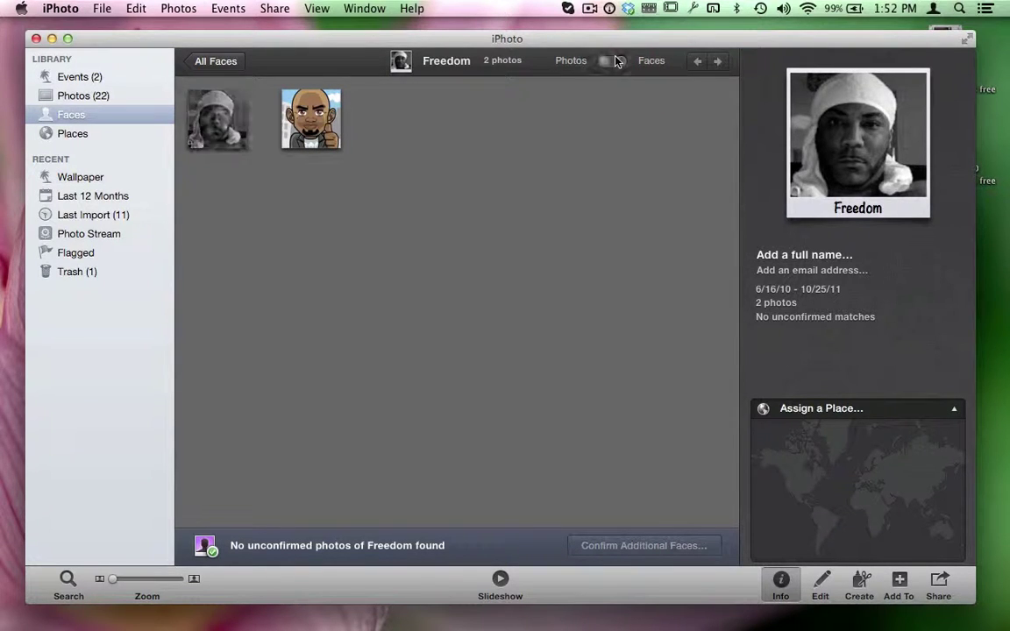
{"action": "left_click", "coordinate": [613, 62]}
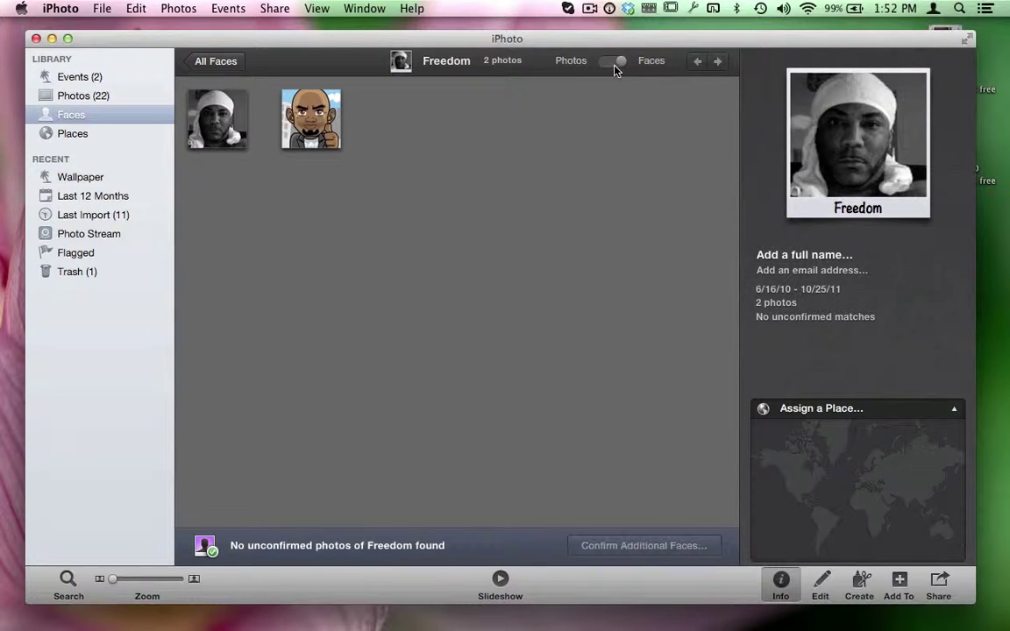
{"action": "left_click", "coordinate": [618, 61]}
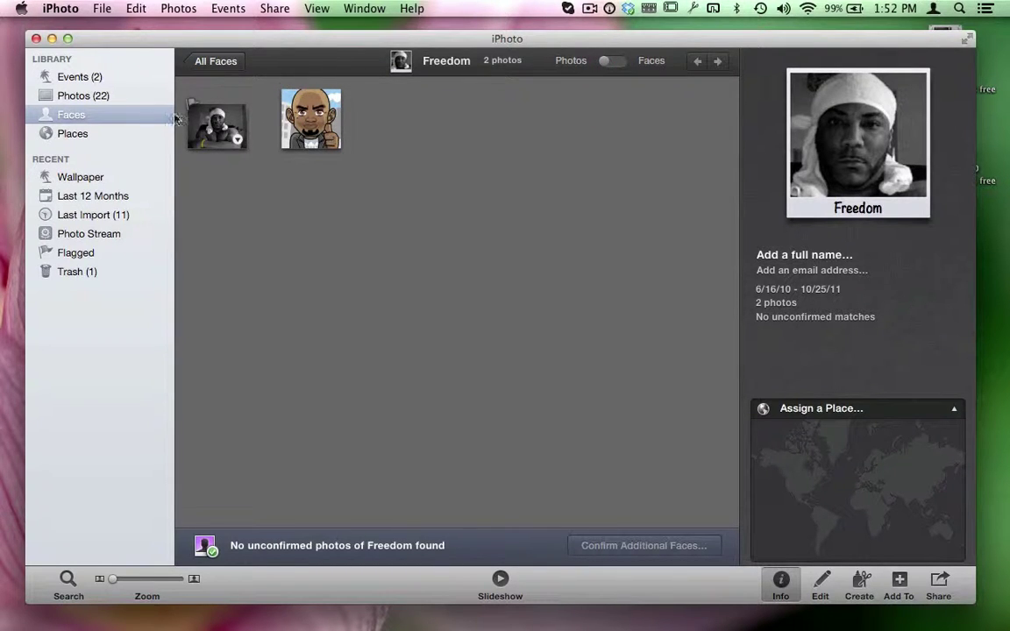
- Look at the Places map, return to Events and select the cloud_on_darkwood photo in the Wallpaper event
{"action": "left_click", "coordinate": [99, 134]}
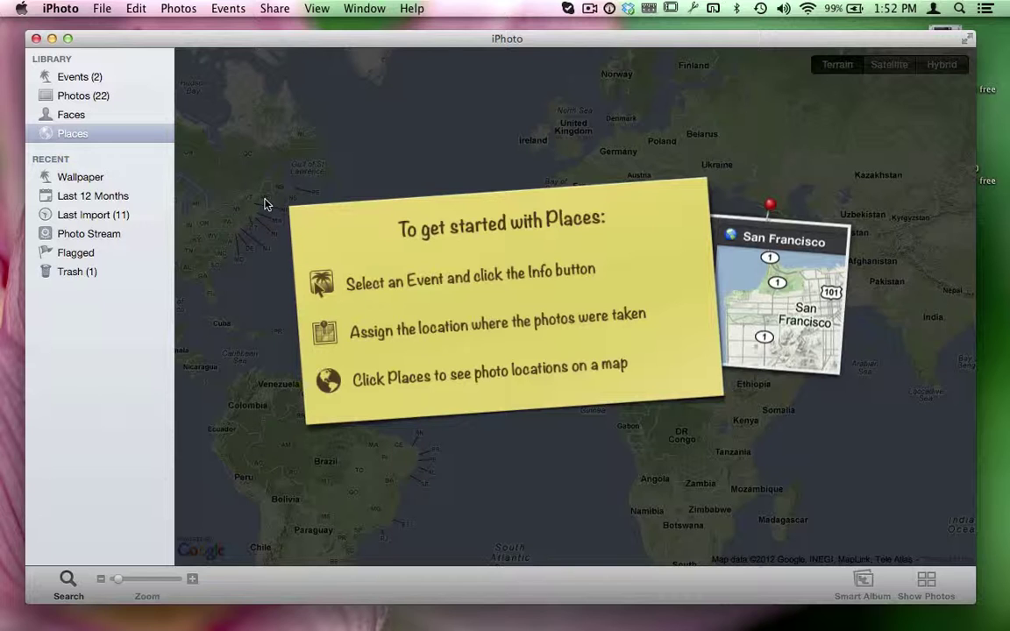
{"action": "left_click", "coordinate": [69, 72]}
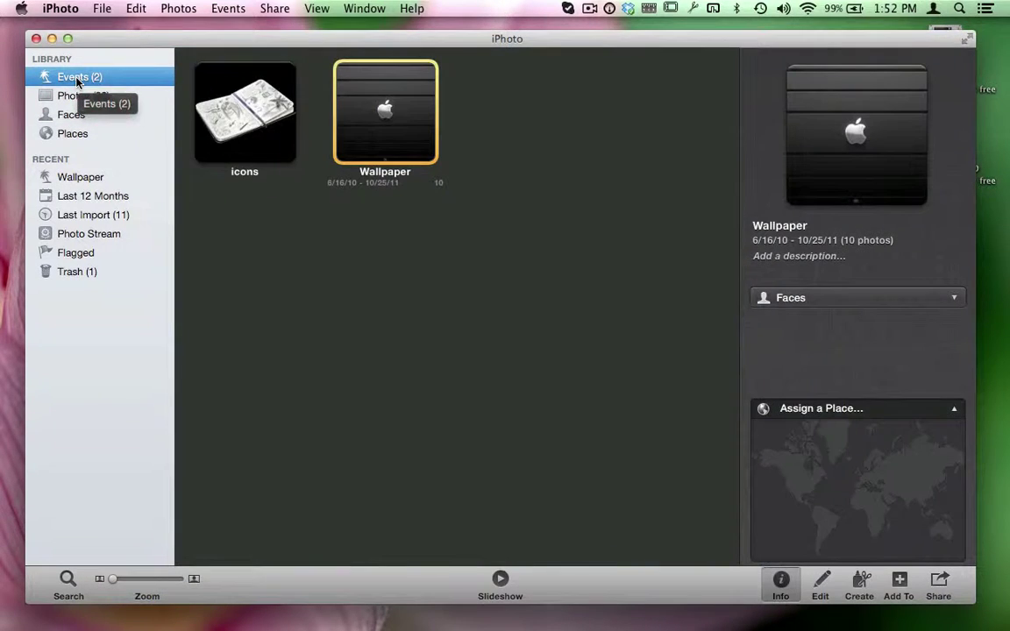
{"action": "double_click", "coordinate": [390, 114]}
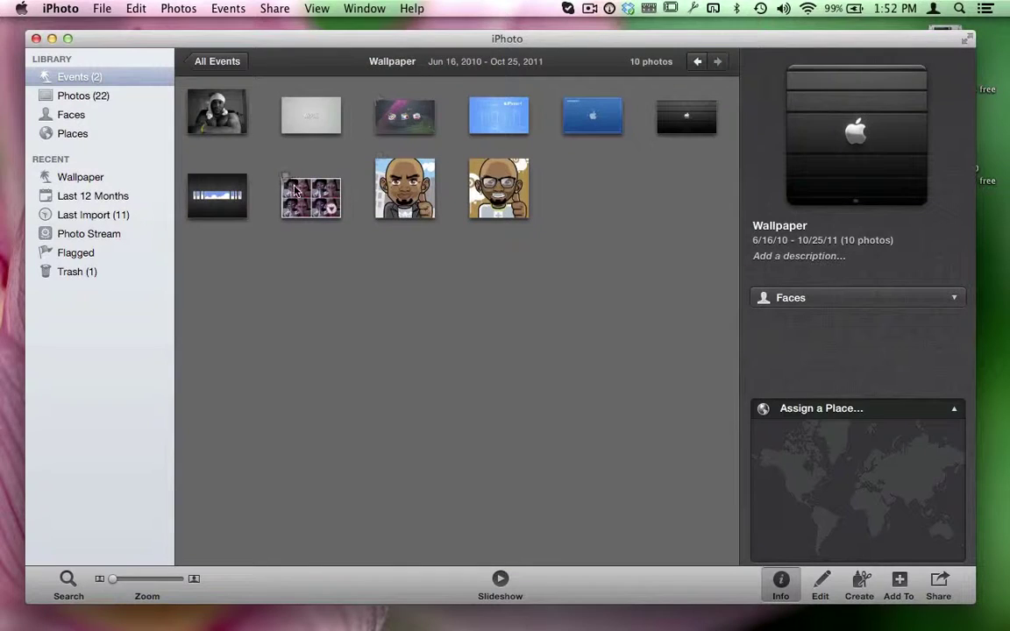
{"action": "left_click", "coordinate": [242, 195]}
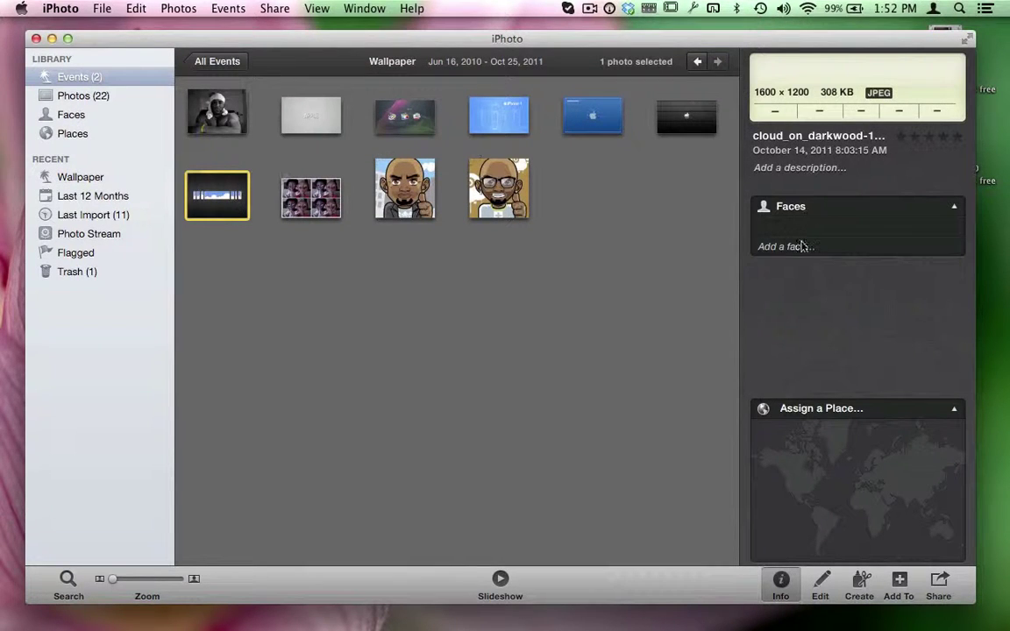
- Assign Atlanta, Georgia, United States as the place of the selected cloud_on_darkwood photo
{"action": "left_click", "coordinate": [840, 410]}
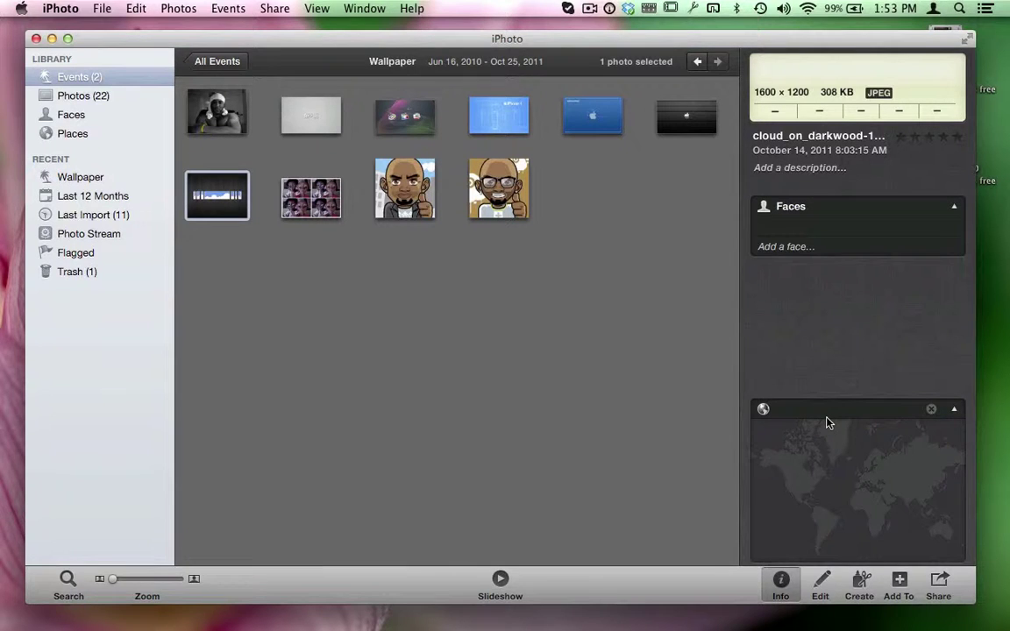
{"action": "key", "text": "shift"}
{"action": "type", "text": "A"}
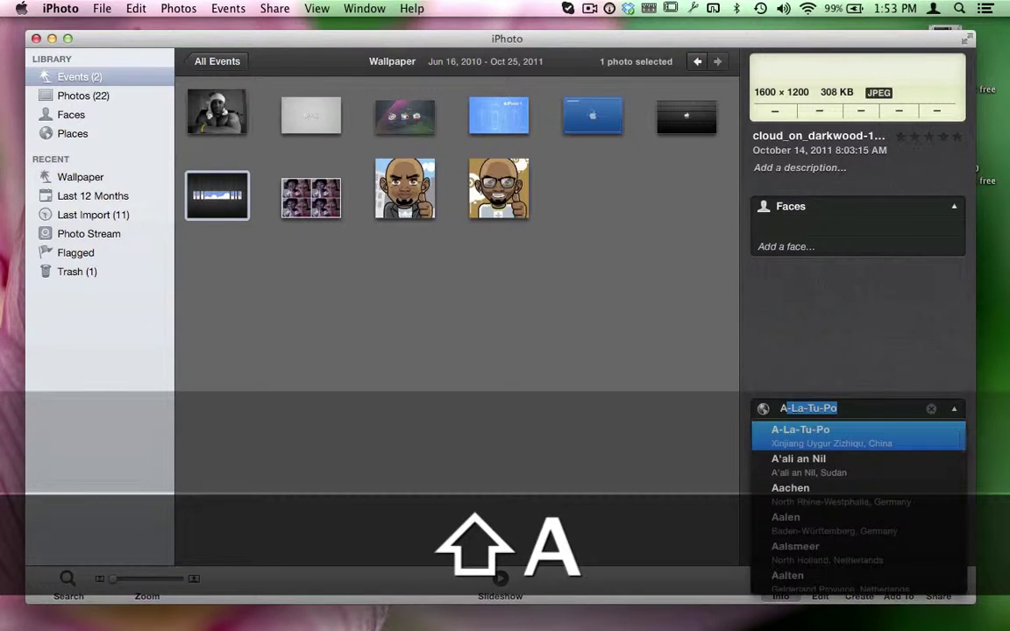
{"action": "type", "text": "tl"}
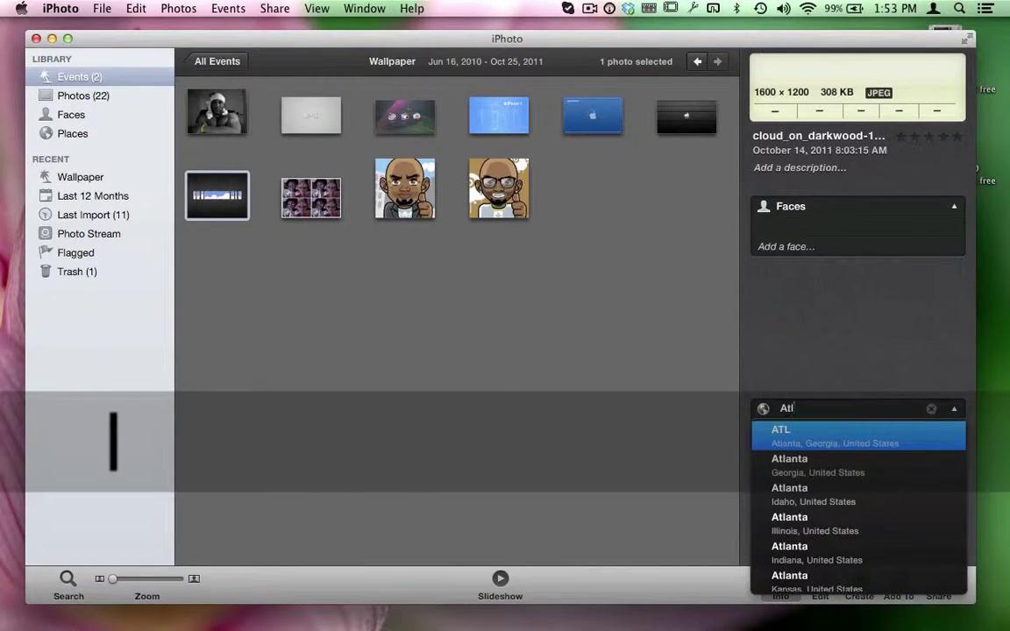
{"action": "left_click", "coordinate": [795, 462]}
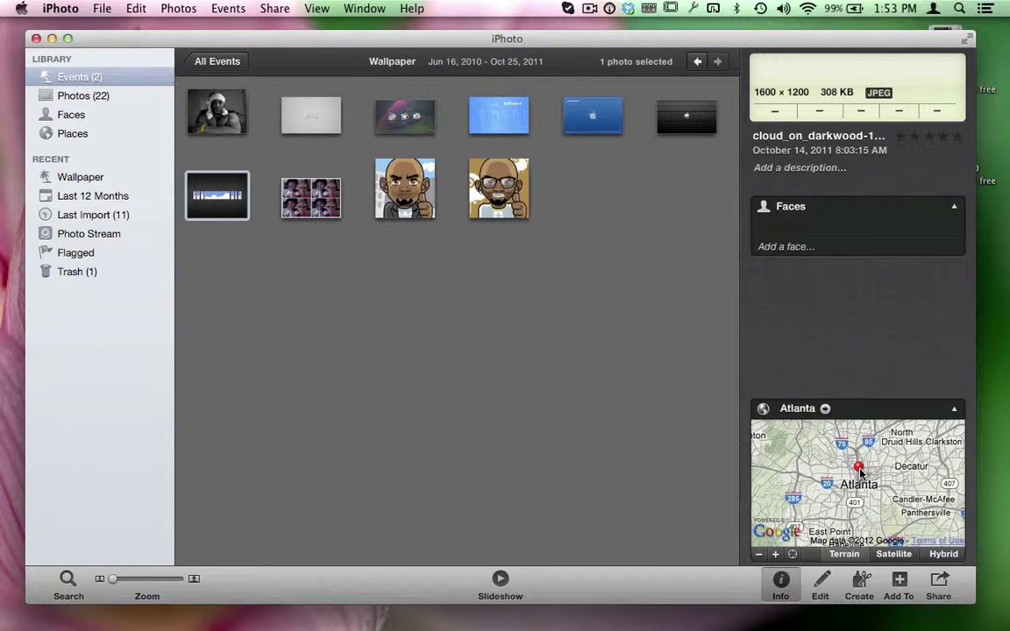
- Move the photo's Atlanta pin southwest to a spot just west of Interstate 285, south of Cascade Rd, and check it in Places
{"action": "left_click_drag", "start_coordinate": [857, 471], "coordinate": [796, 506]}
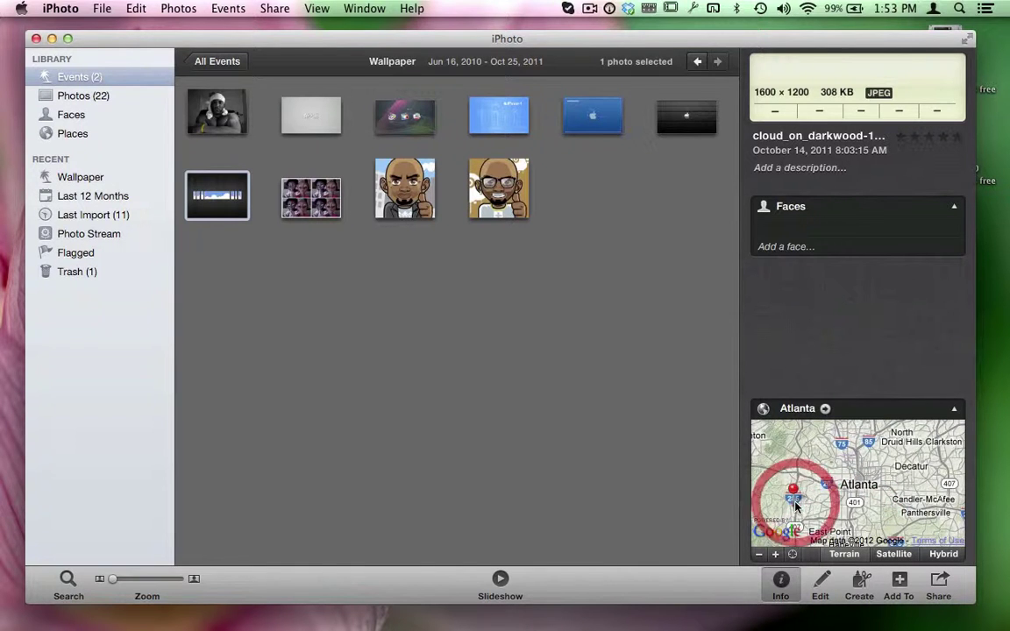
{"action": "left_click", "coordinate": [776, 556]}
{"action": "left_click", "coordinate": [777, 556]}
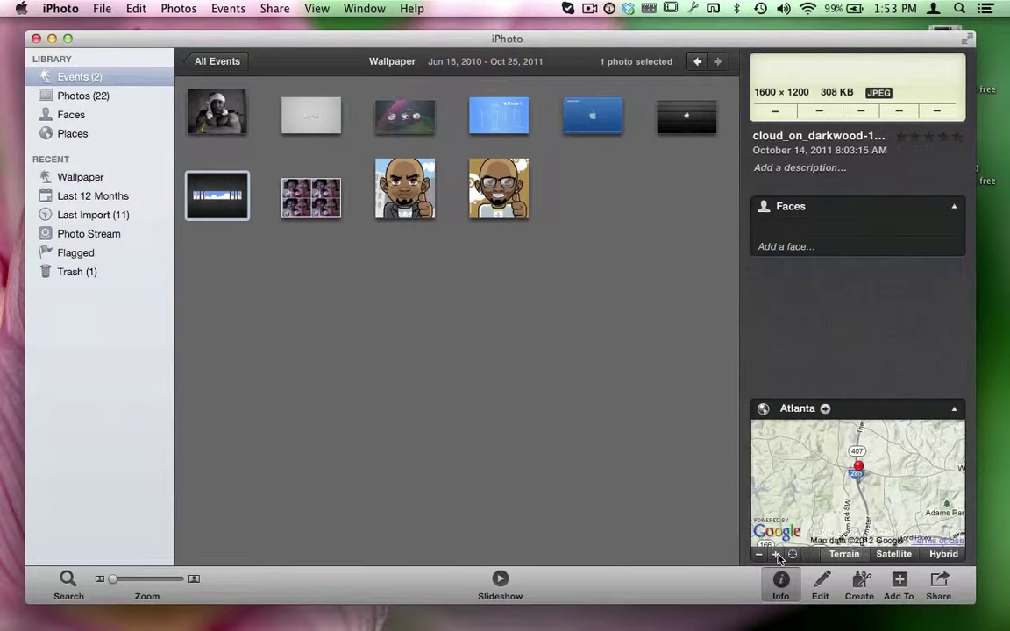
{"action": "left_click", "coordinate": [777, 556]}
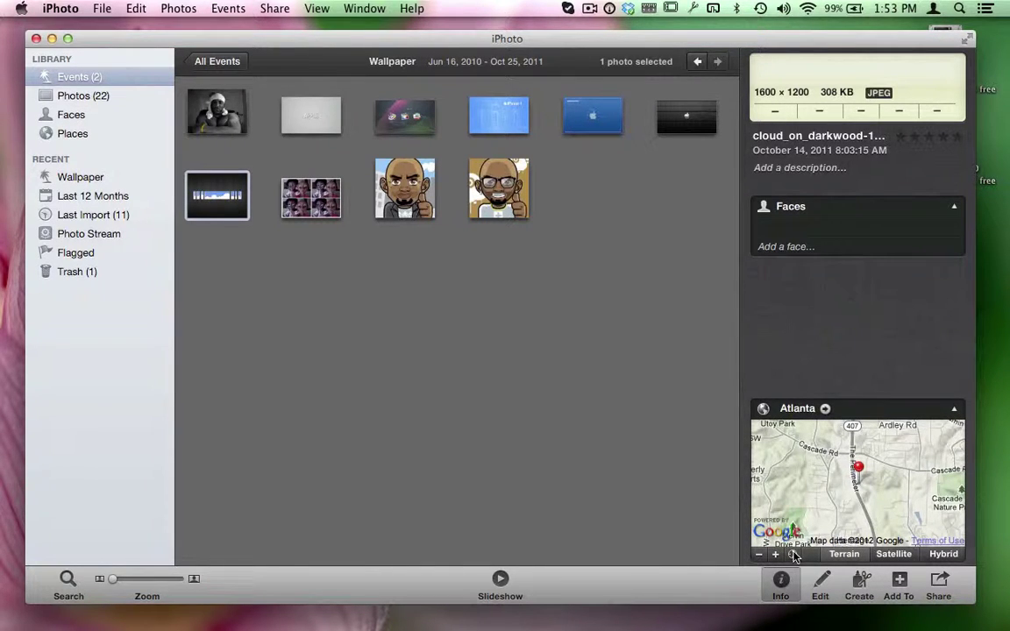
{"action": "left_click", "coordinate": [791, 560]}
{"action": "left_click_drag", "start_coordinate": [859, 471], "coordinate": [844, 491]}
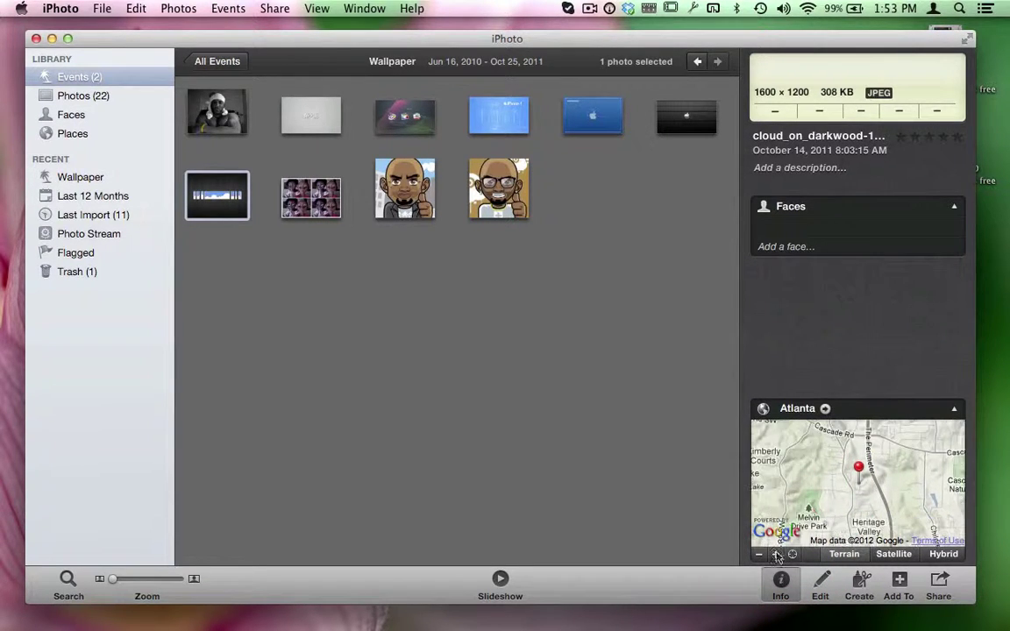
{"action": "left_click", "coordinate": [777, 556]}
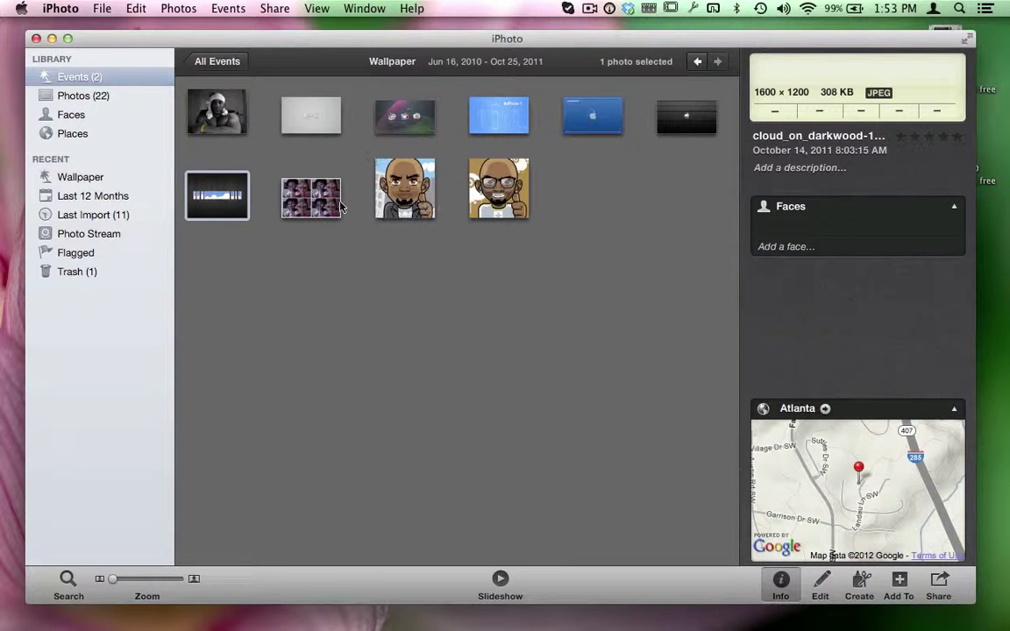
{"action": "left_click", "coordinate": [62, 133]}
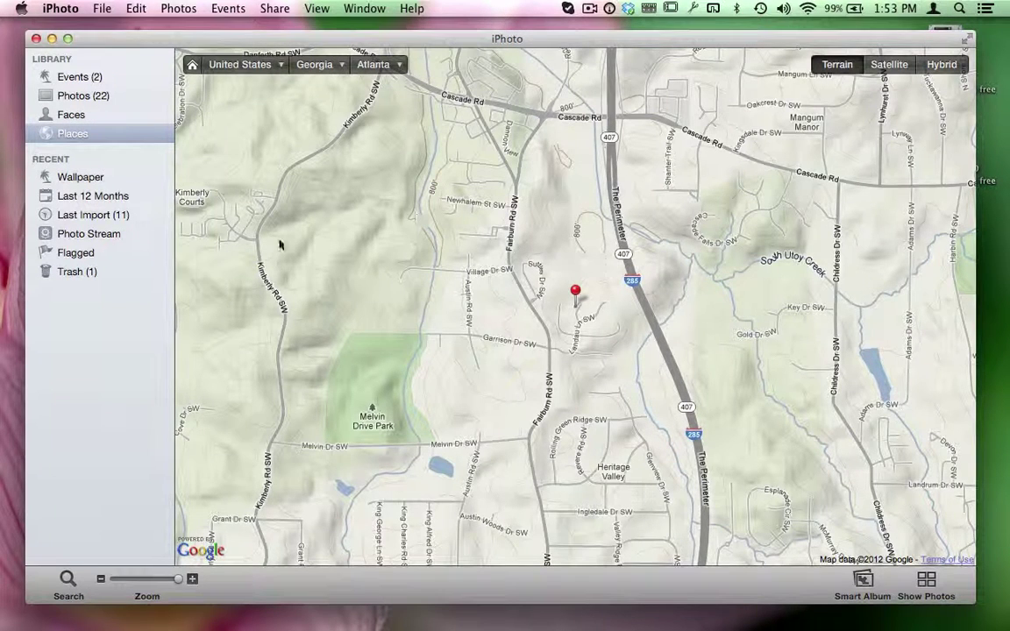
- In the Wallpaper event, assign Roswell, Georgia, United States as the place of the grilled_apple-1920x1080 photo
{"action": "left_click", "coordinate": [80, 78]}
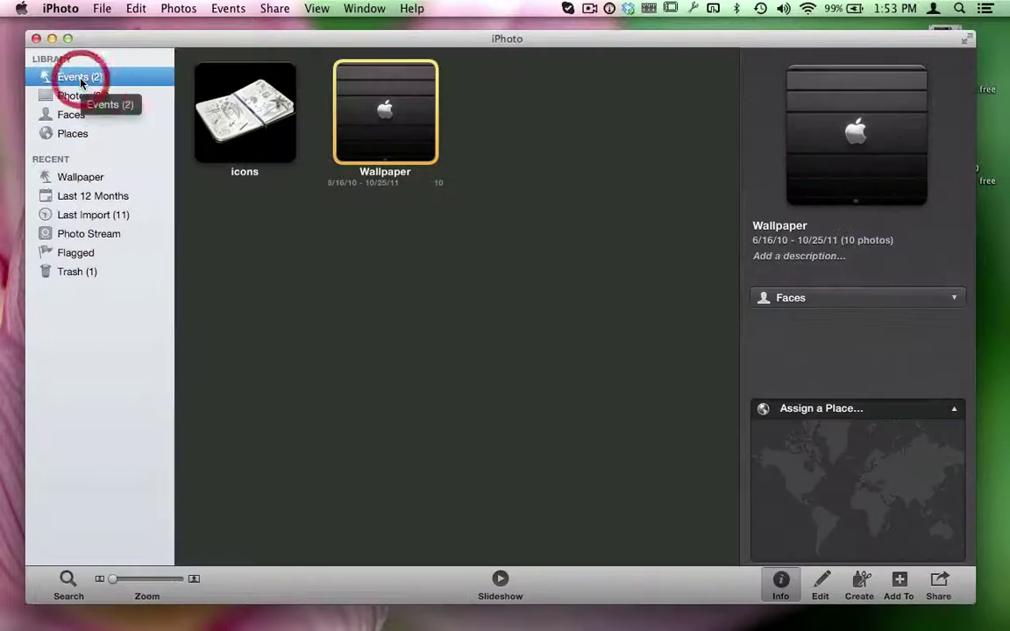
{"action": "double_click", "coordinate": [375, 128]}
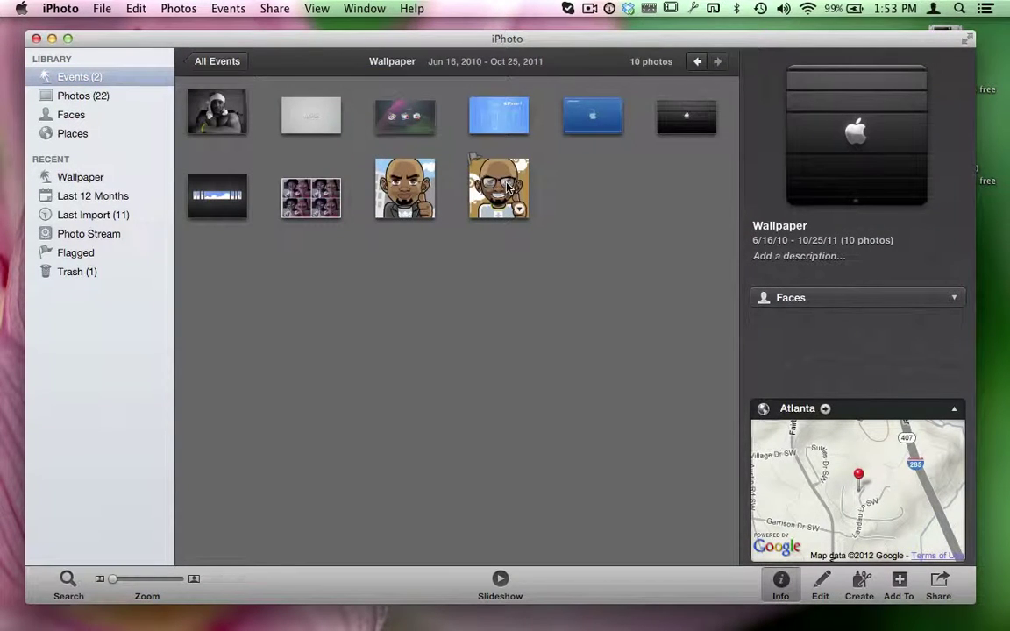
{"action": "left_click", "coordinate": [684, 125]}
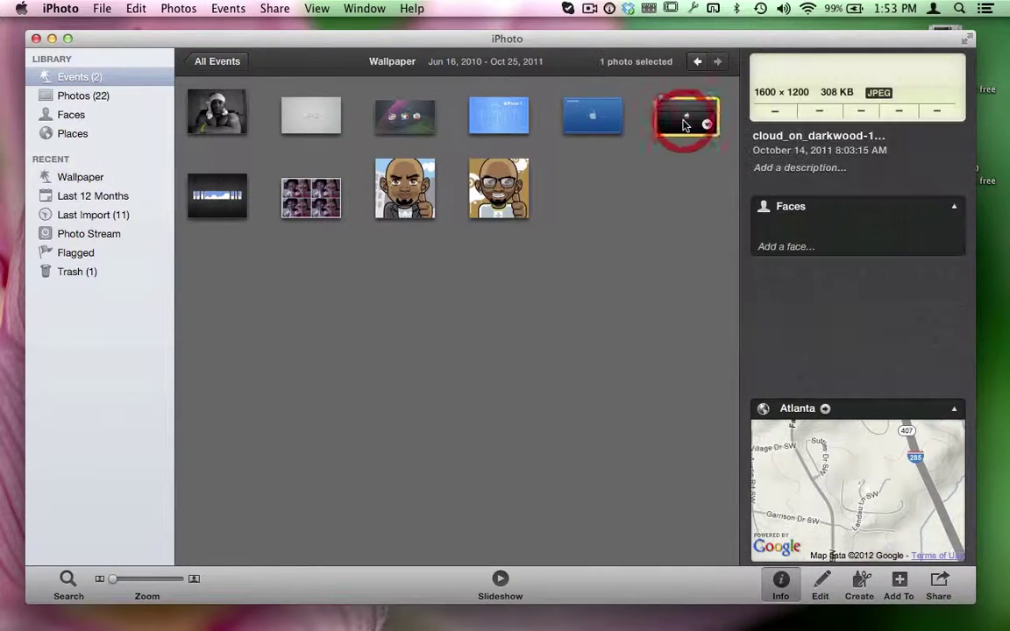
{"action": "left_click", "coordinate": [795, 410]}
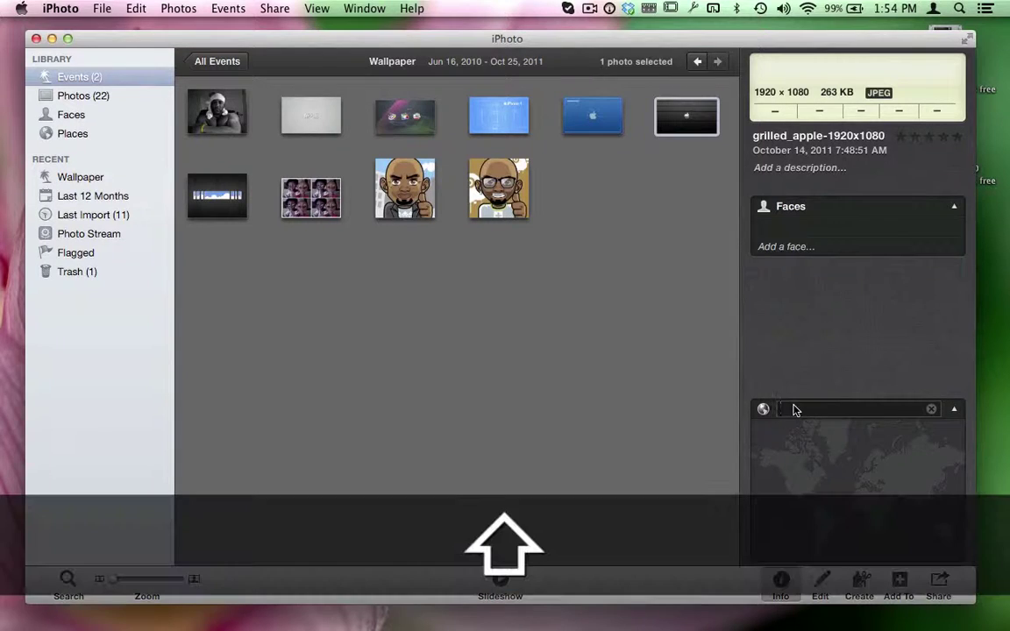
{"action": "type", "text": "Ro"}
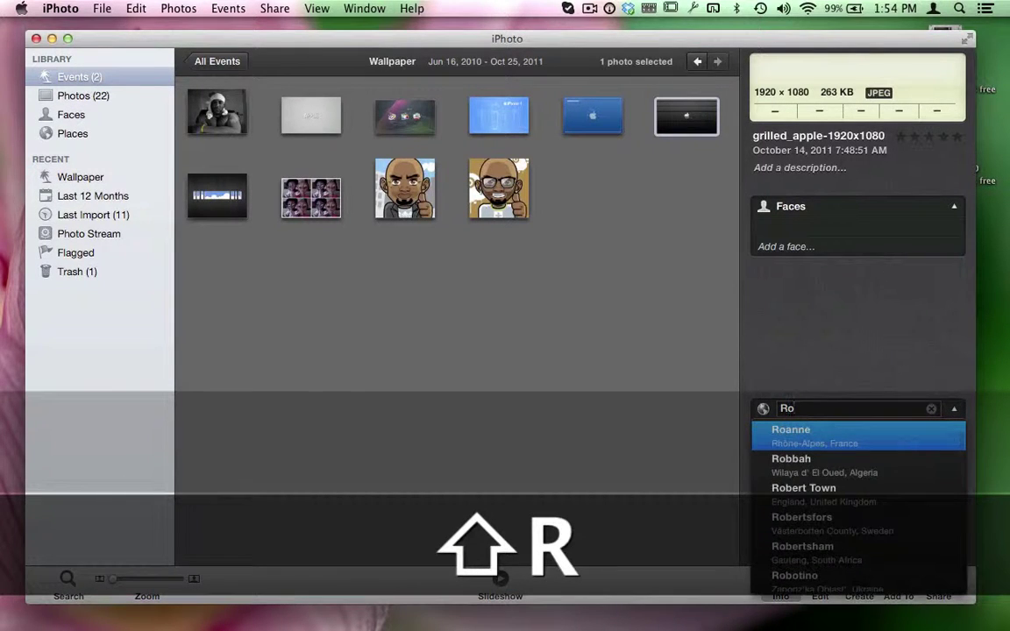
{"action": "type", "text": "s"}
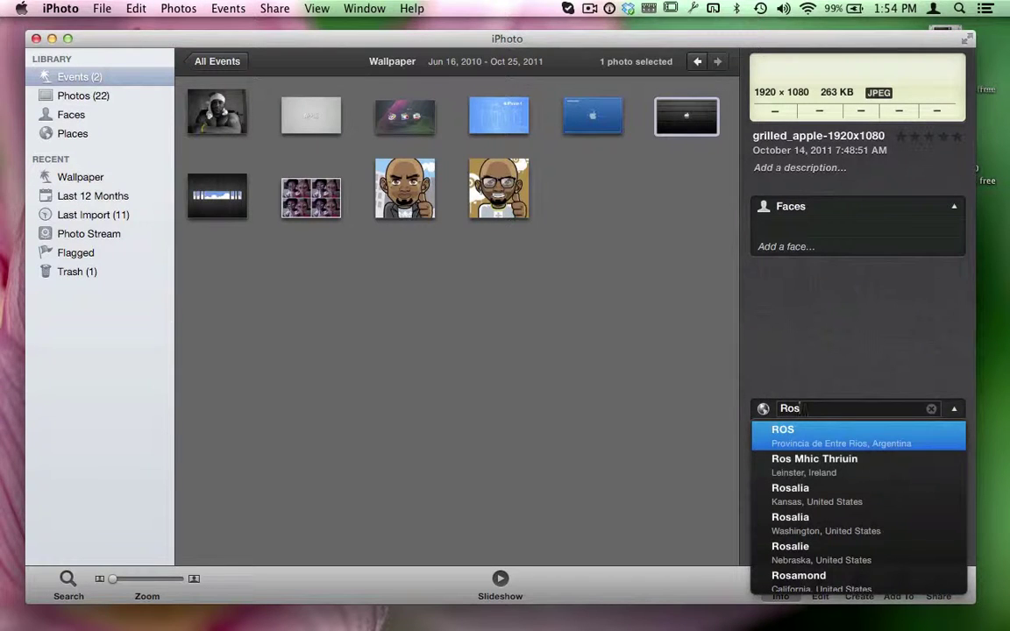
{"action": "type", "text": "well"}
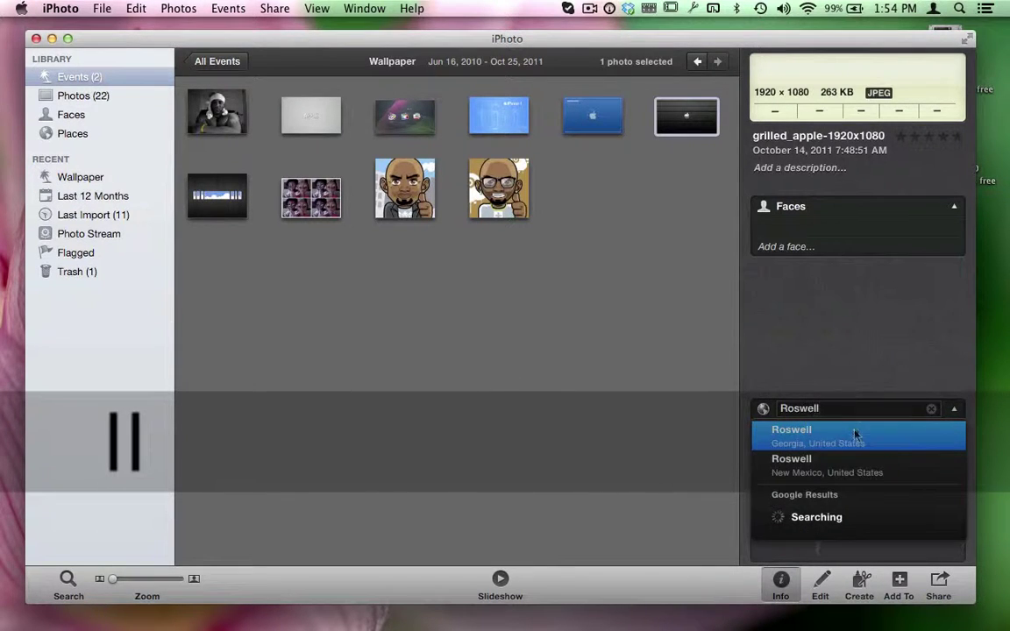
{"action": "left_click", "coordinate": [855, 438]}
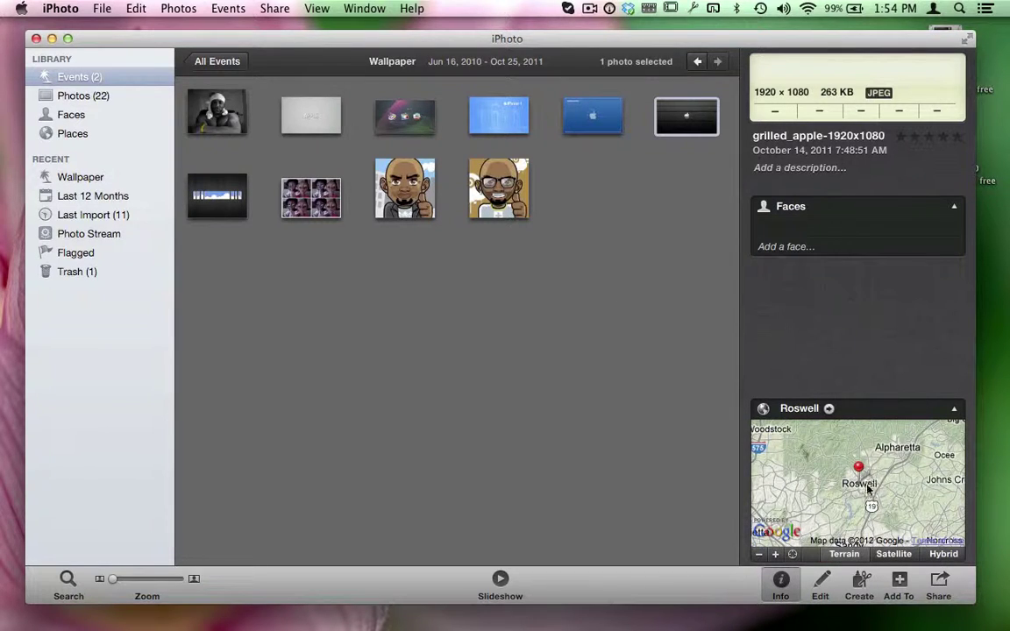
- Open the Places map and examine the Atlanta and Roswell pins at closer and wider range
{"action": "left_click", "coordinate": [62, 134]}
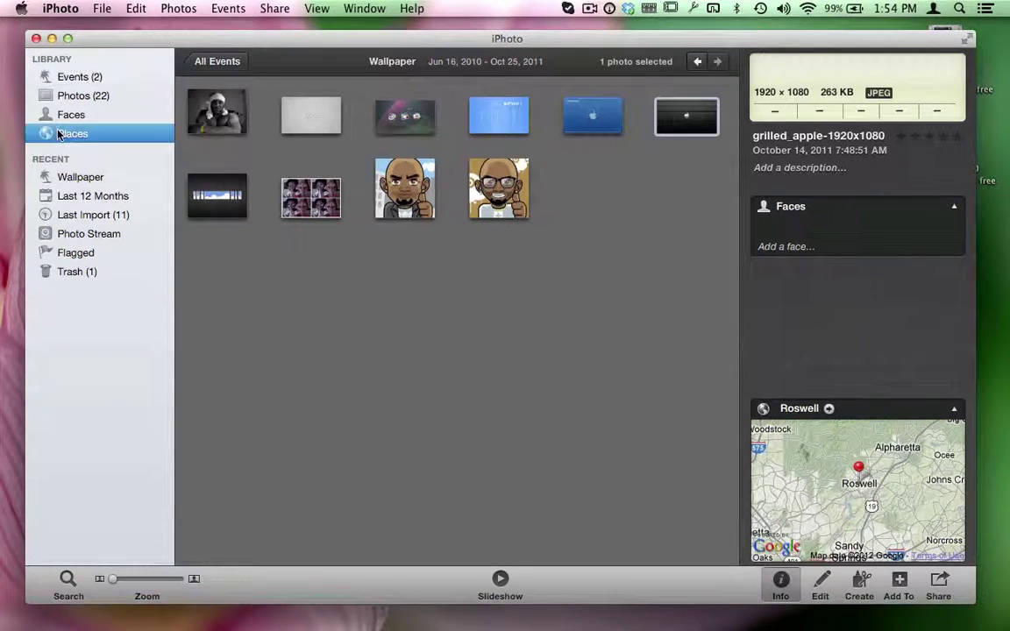
{"action": "mouse_move", "coordinate": [659, 77]}
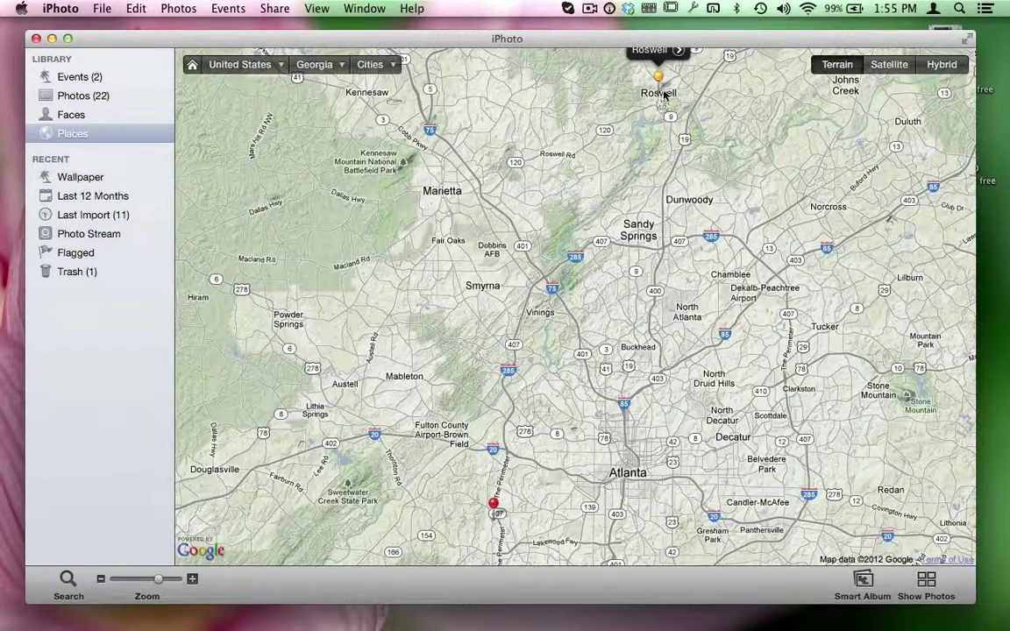
{"action": "mouse_move", "coordinate": [495, 507]}
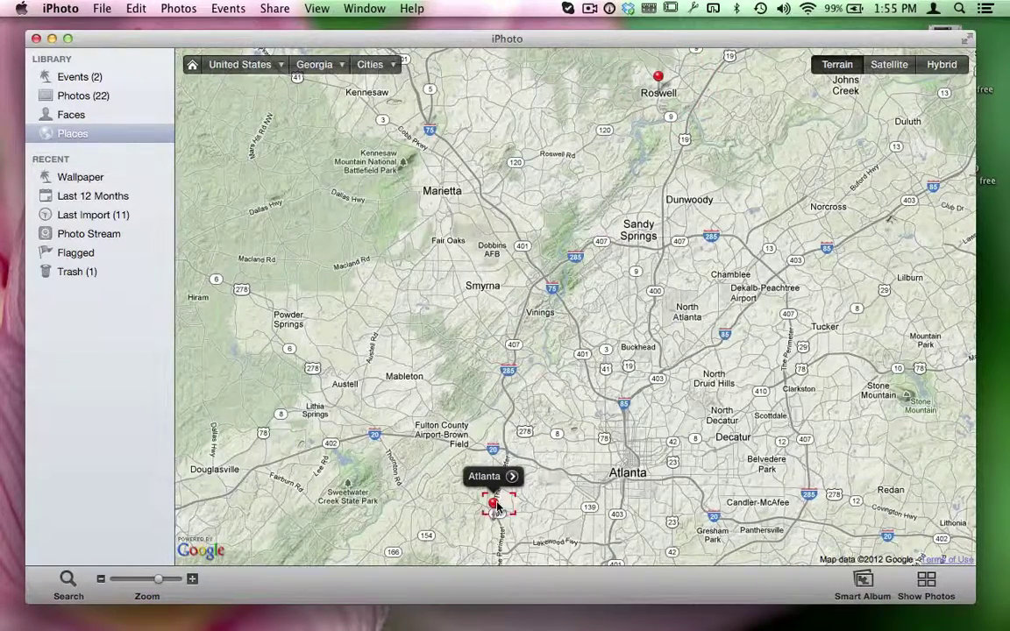
{"action": "double_click", "coordinate": [495, 507]}
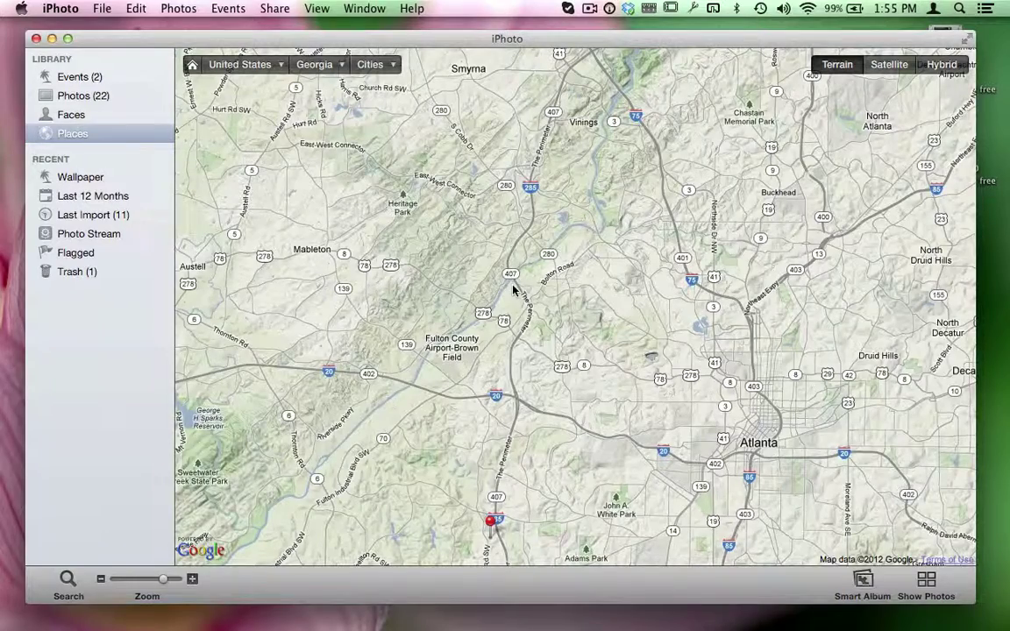
{"action": "scroll", "coordinate": [429, 282], "scroll_direction": "down", "scroll_amount": 1}
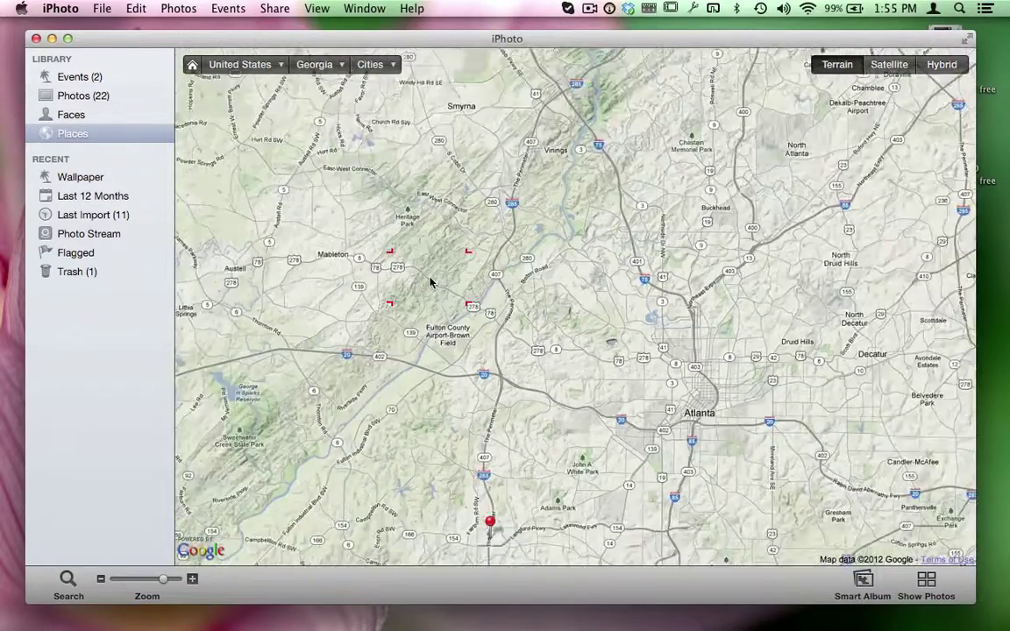
{"action": "scroll", "coordinate": [430, 282], "scroll_direction": "down", "scroll_amount": 3}
{"action": "mouse_move", "coordinate": [435, 265]}
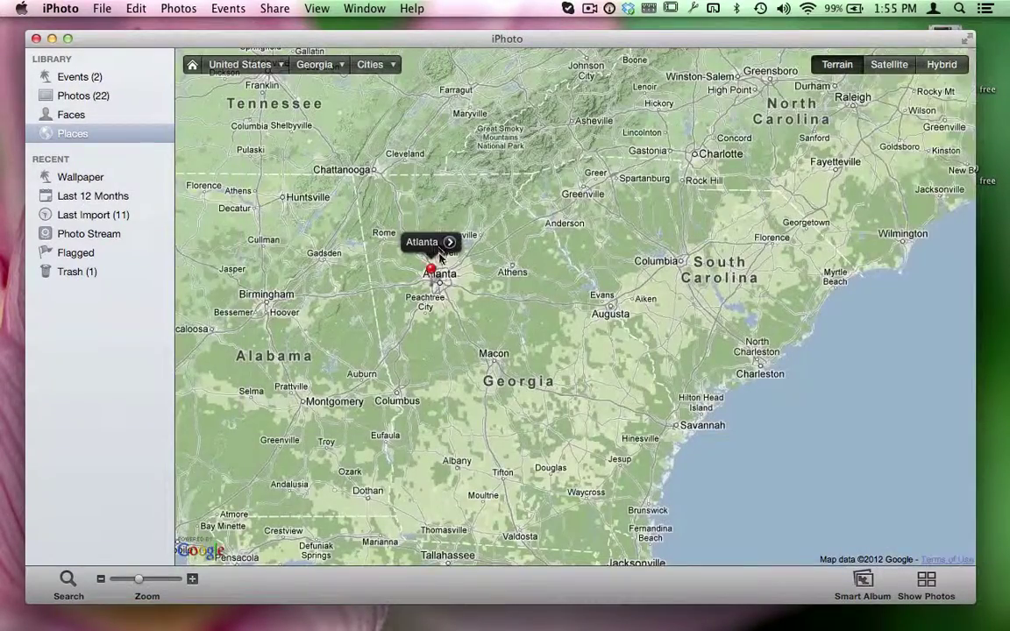
{"action": "scroll", "coordinate": [438, 255], "scroll_direction": "up", "scroll_amount": 4}
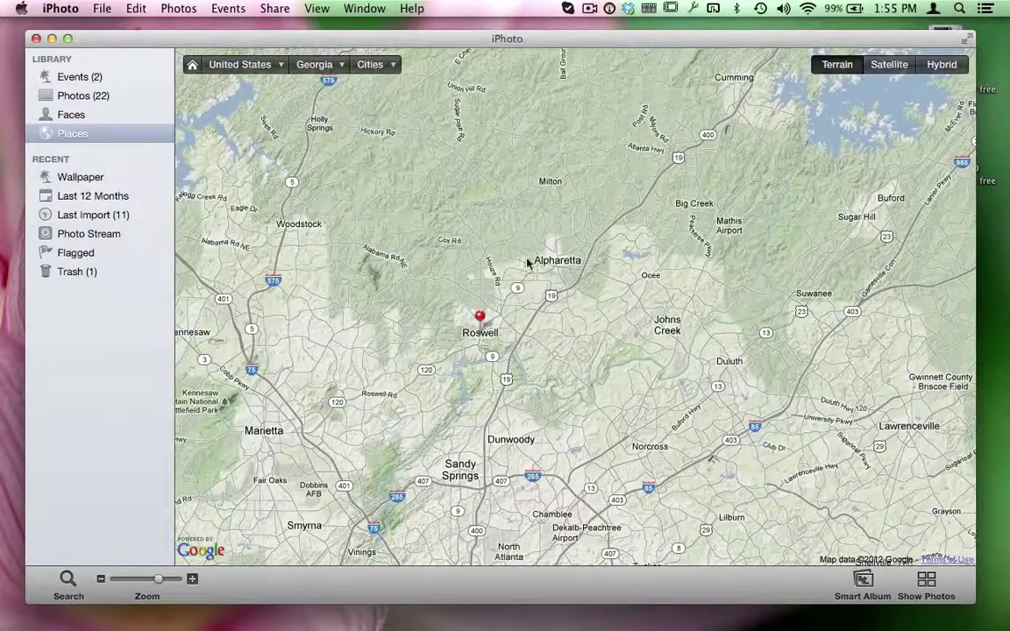
- View the photos placed in Roswell from its map pin, return to the map and inspect the pins at country and local scale
{"action": "mouse_move", "coordinate": [479, 317]}
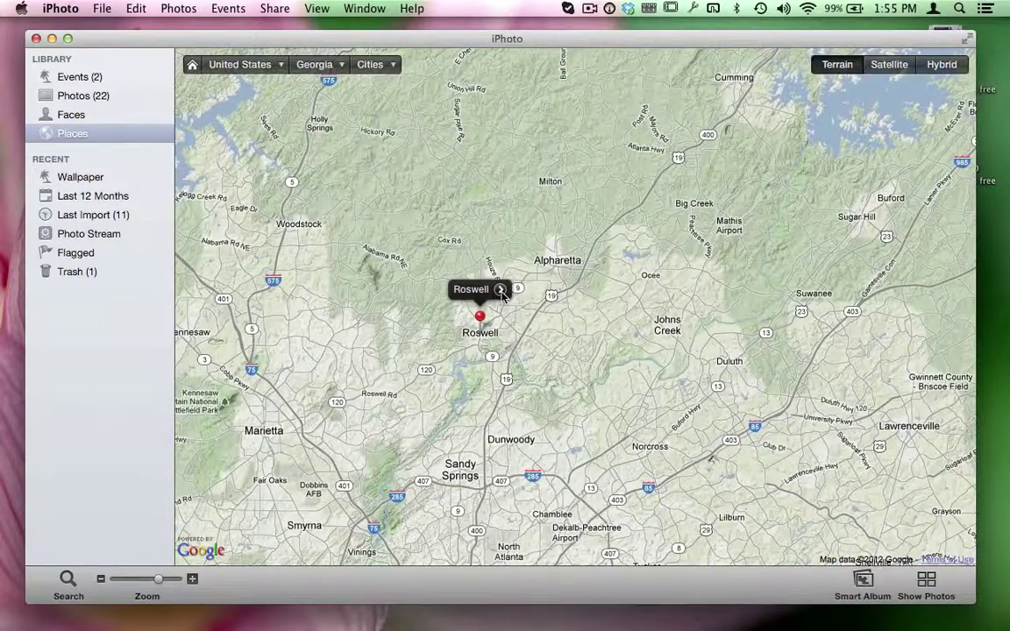
{"action": "left_click", "coordinate": [499, 290]}
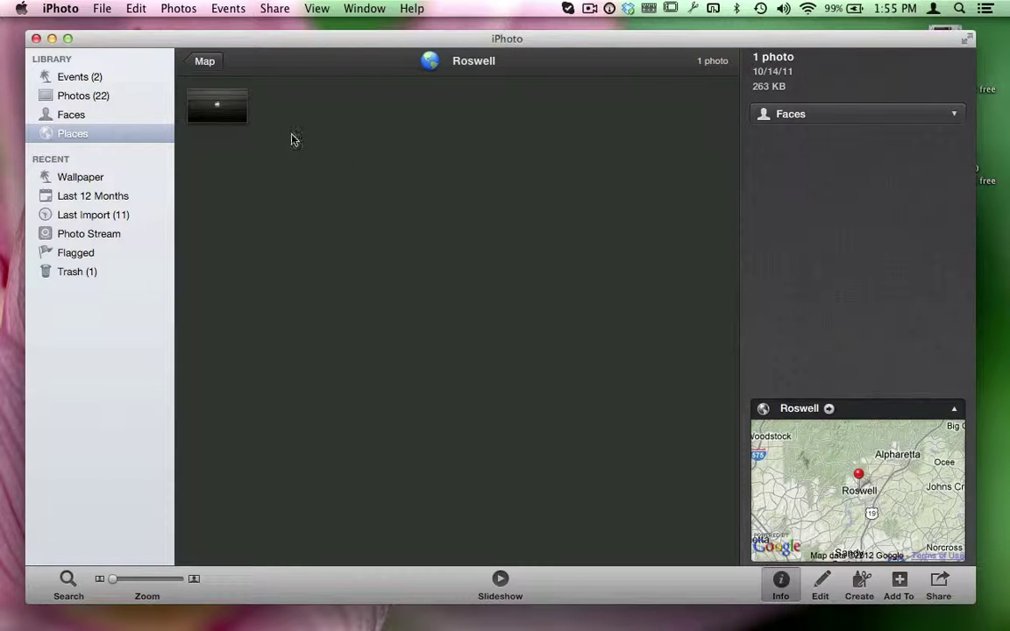
{"action": "left_click", "coordinate": [203, 61]}
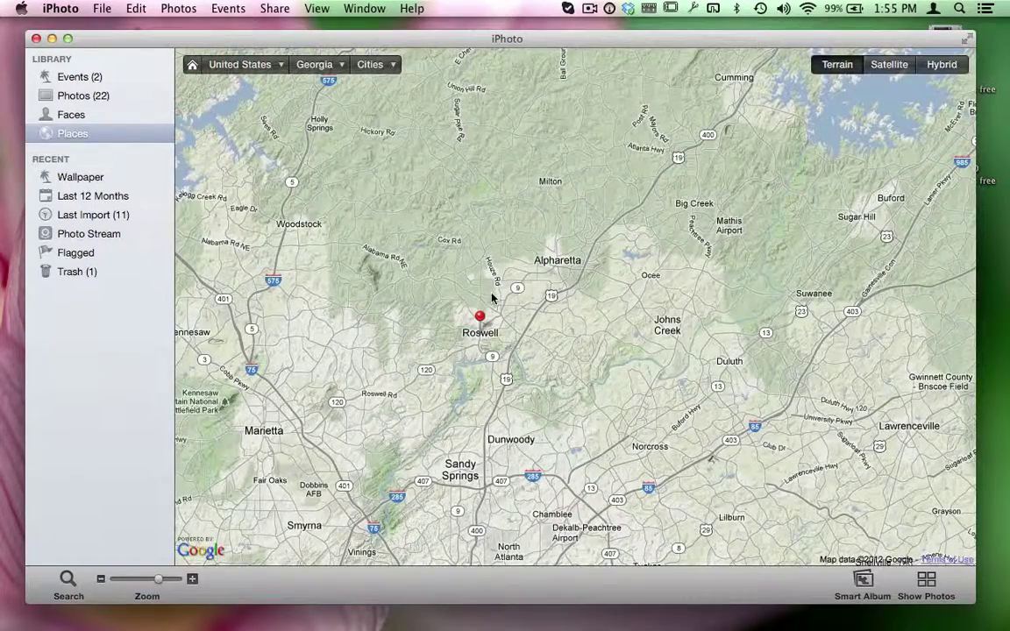
{"action": "scroll", "coordinate": [494, 292], "scroll_direction": "down", "scroll_amount": 3}
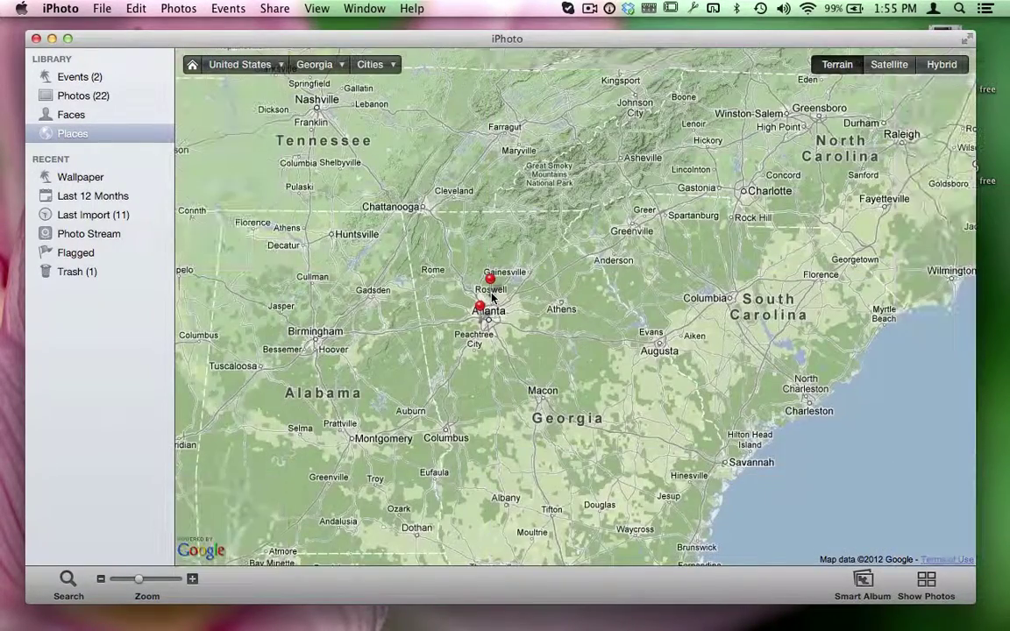
{"action": "scroll", "coordinate": [494, 298], "scroll_direction": "down", "scroll_amount": 3}
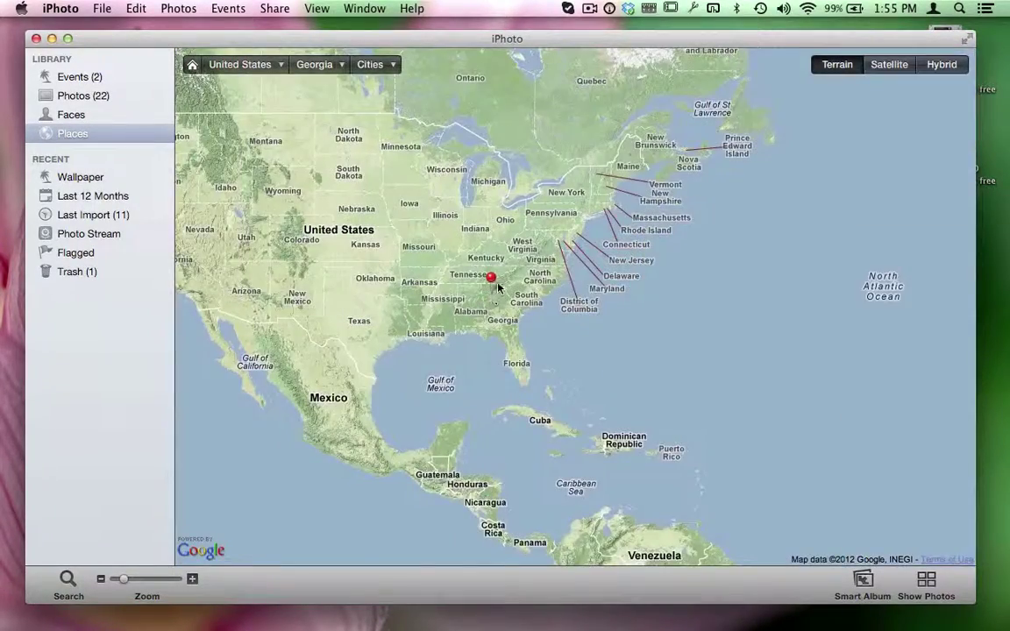
{"action": "scroll", "coordinate": [492, 294], "scroll_direction": "up", "scroll_amount": 5}
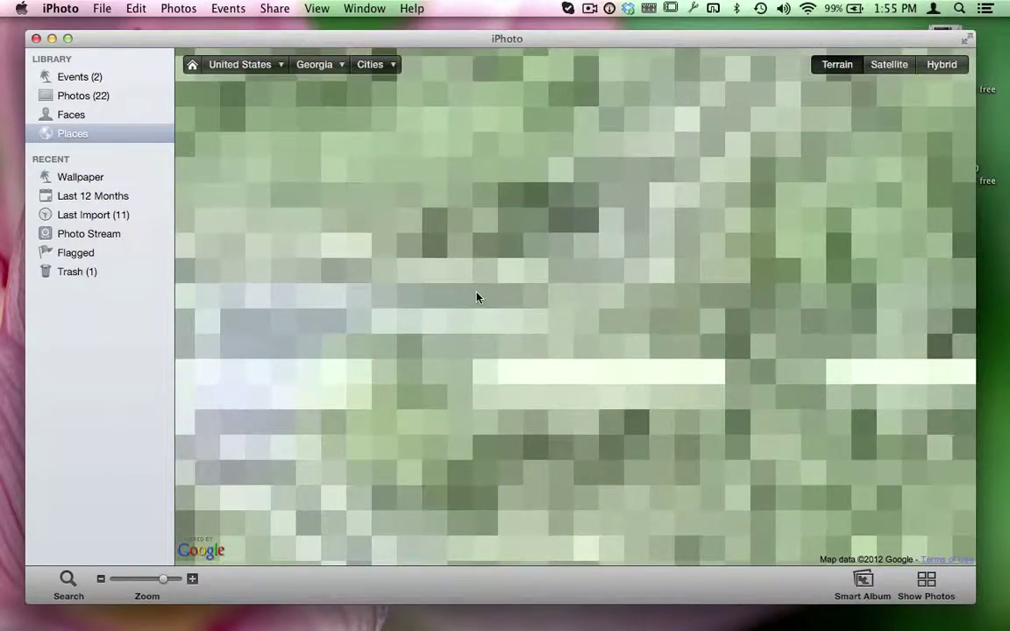
- Examine the Places map across the Southeast and compare the positions of the Atlanta and Roswell pins at regional scale
{"action": "scroll", "coordinate": [480, 294], "scroll_direction": "down", "scroll_amount": 2}
{"action": "scroll", "coordinate": [476, 291], "scroll_direction": "down", "scroll_amount": 4}
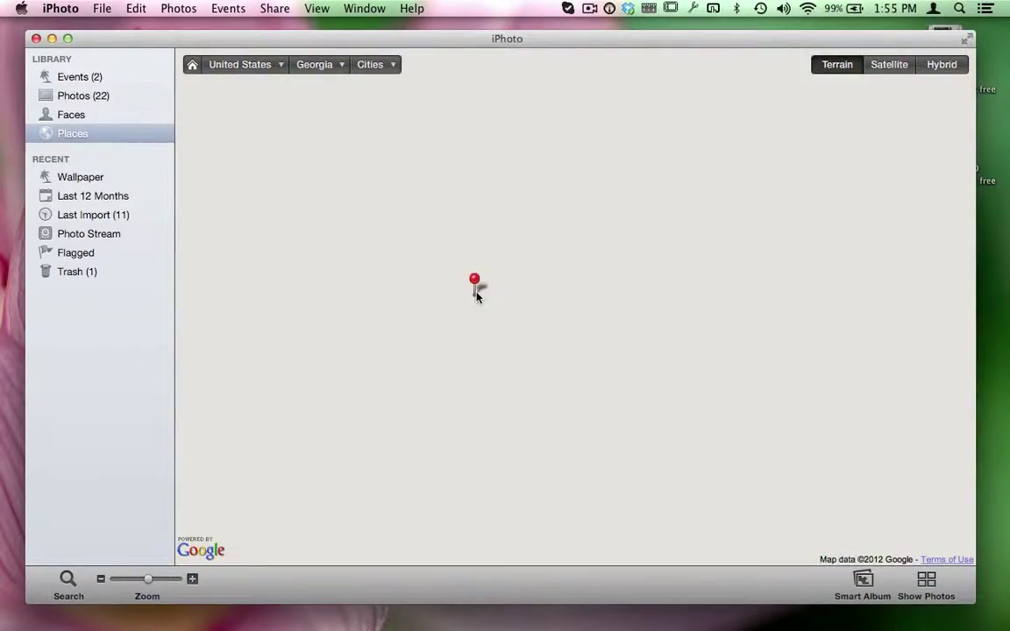
{"action": "scroll", "coordinate": [474, 287], "scroll_direction": "up", "scroll_amount": 3}
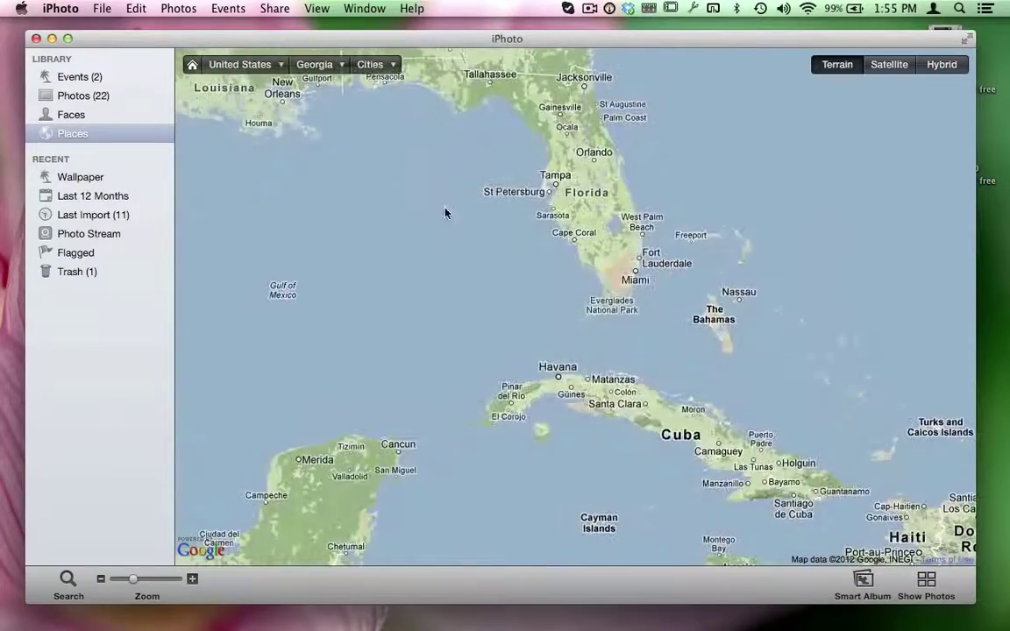
{"action": "left_click_drag", "start_coordinate": [442, 197], "coordinate": [444, 326]}
{"action": "scroll", "coordinate": [444, 328], "scroll_direction": "up", "scroll_amount": 5}
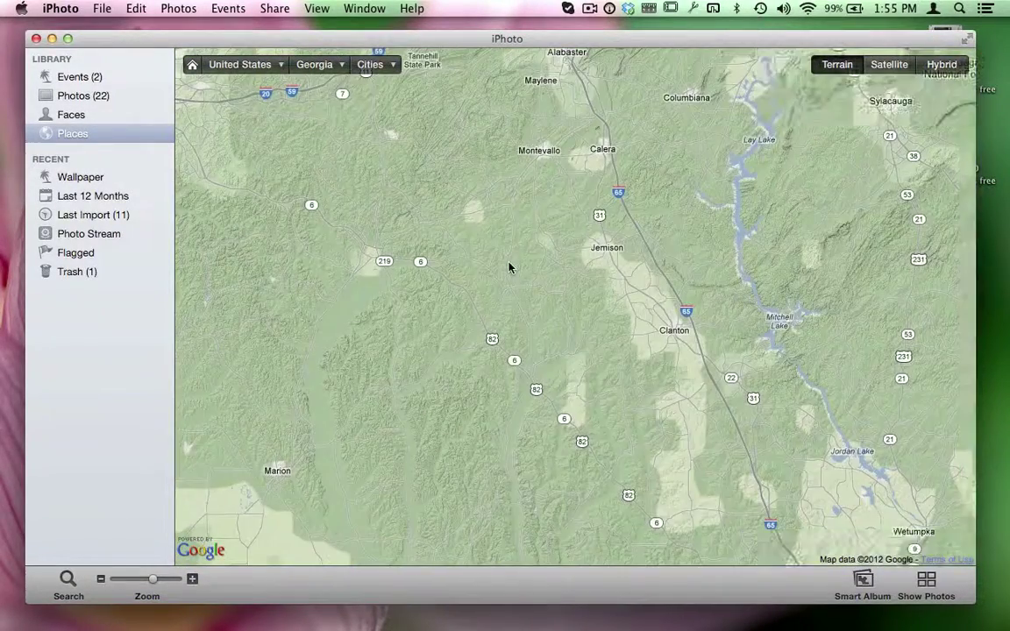
{"action": "scroll", "coordinate": [559, 266], "scroll_direction": "down", "scroll_amount": 2}
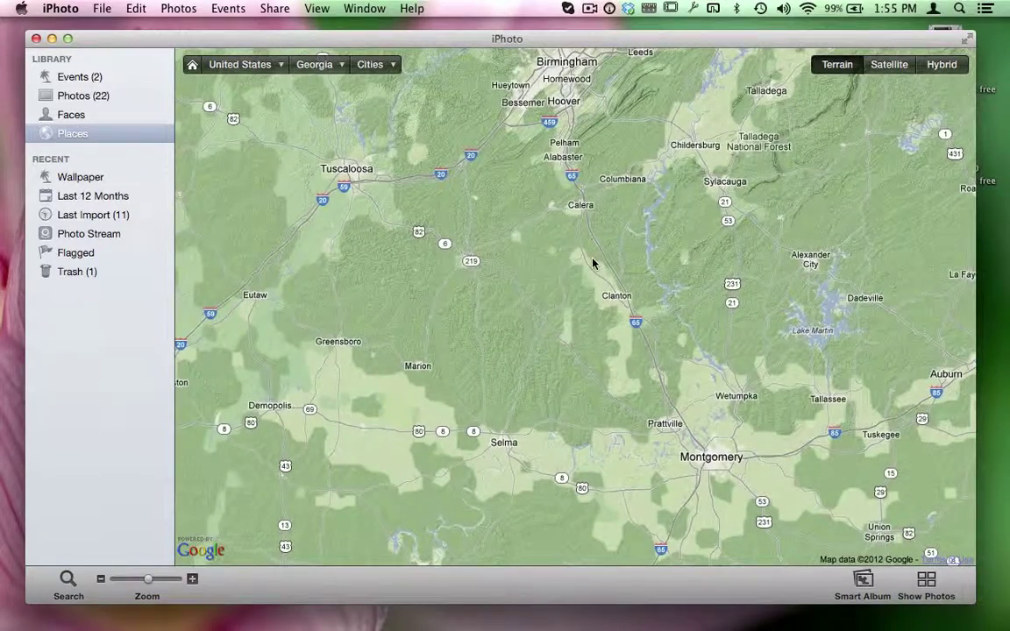
{"action": "double_click", "coordinate": [593, 256]}
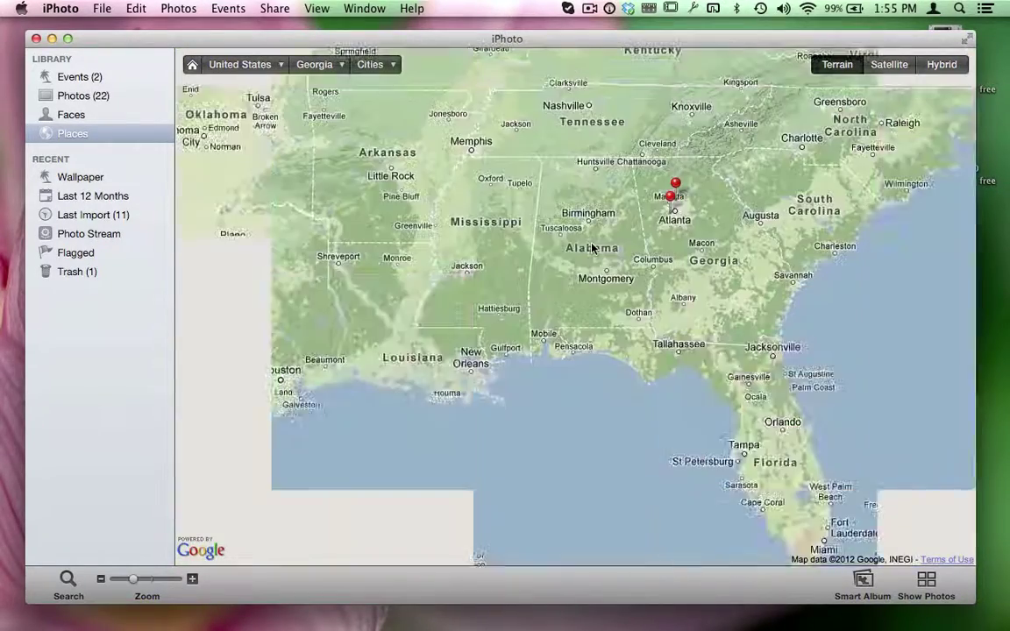
{"action": "double_click", "coordinate": [614, 207]}
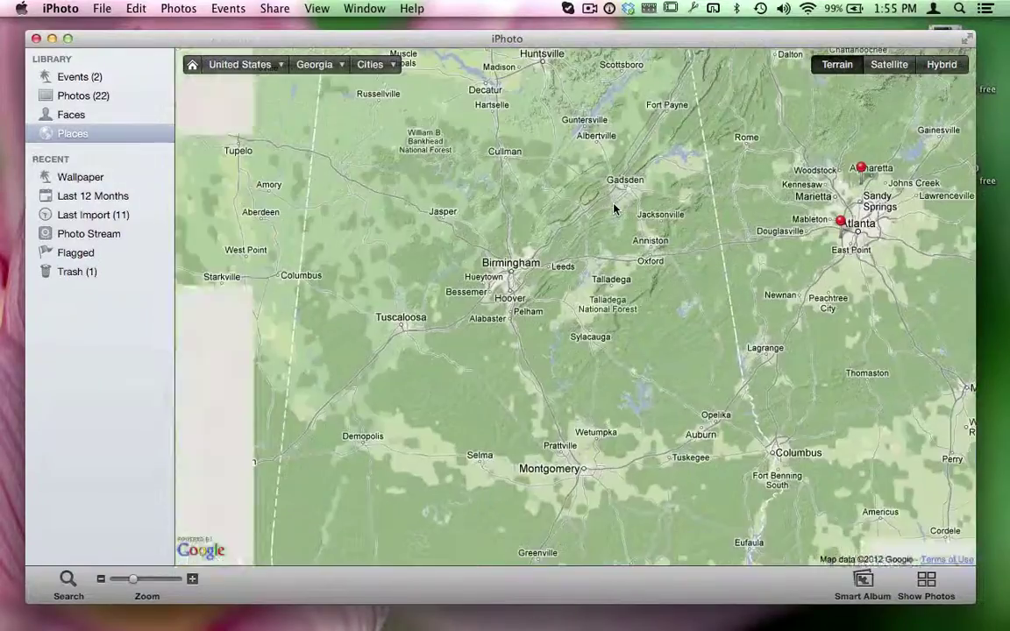
{"action": "left_click_drag", "start_coordinate": [793, 178], "coordinate": [649, 254]}
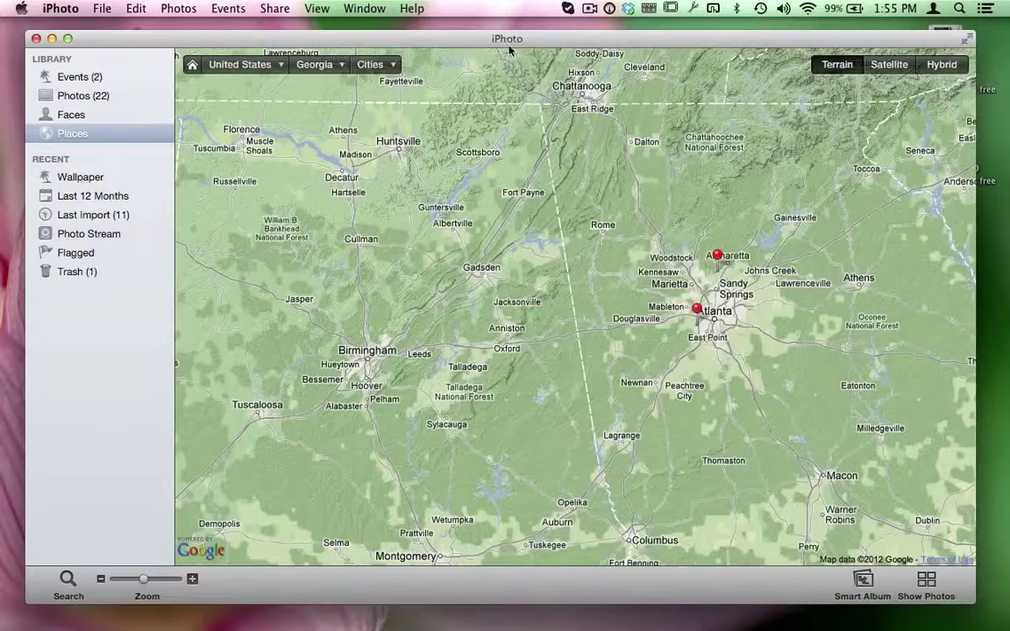
- Shift the iPhoto window slightly and open Photo Stream to view its introduction and setup options
{"action": "left_click_drag", "start_coordinate": [483, 38], "coordinate": [361, 44]}
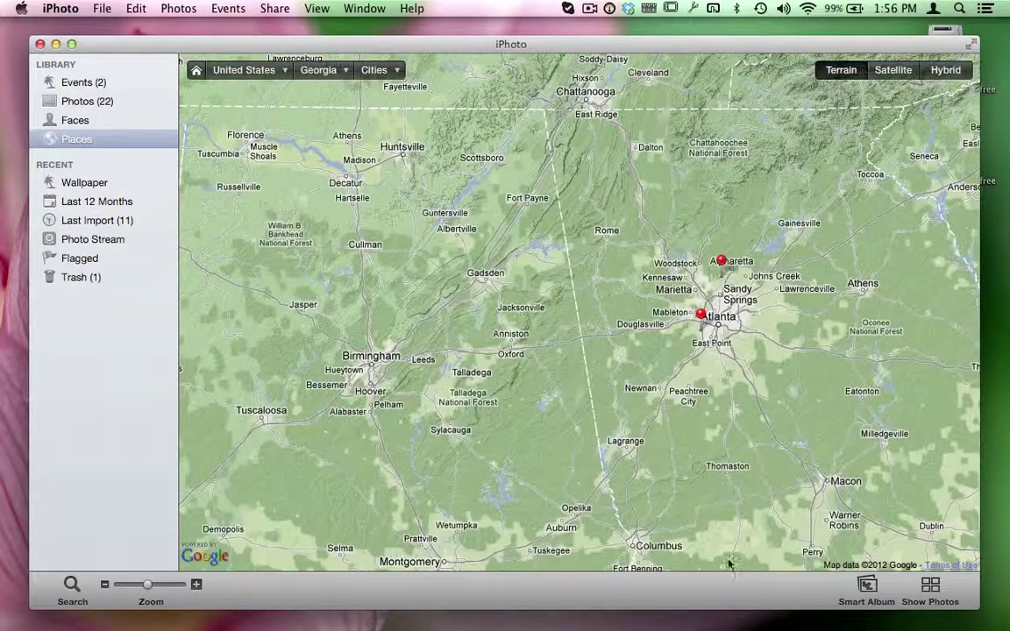
{"action": "mouse_move", "coordinate": [657, 618]}
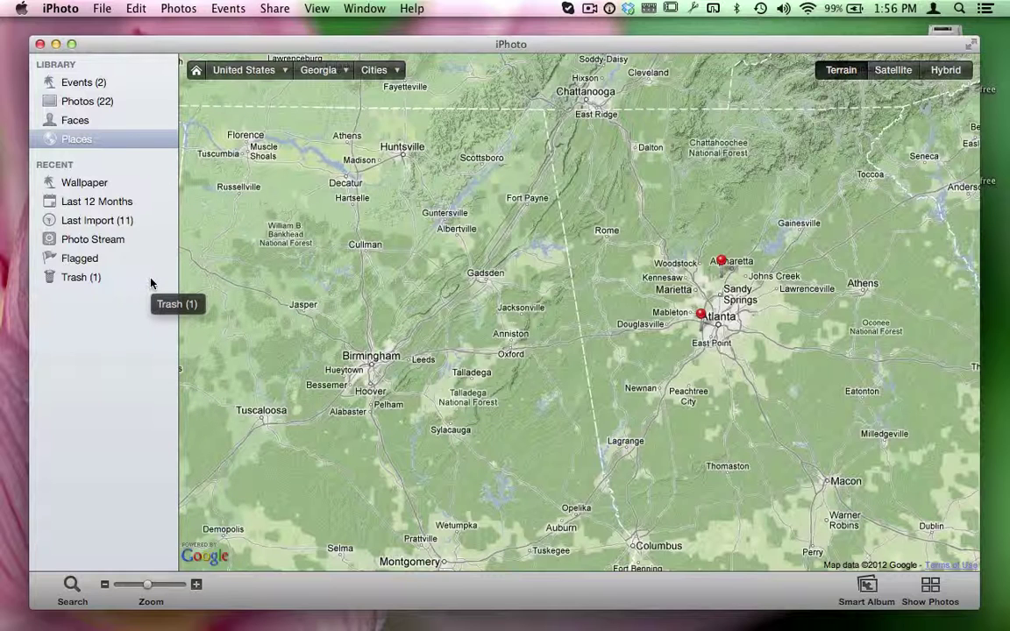
{"action": "left_click", "coordinate": [101, 247]}
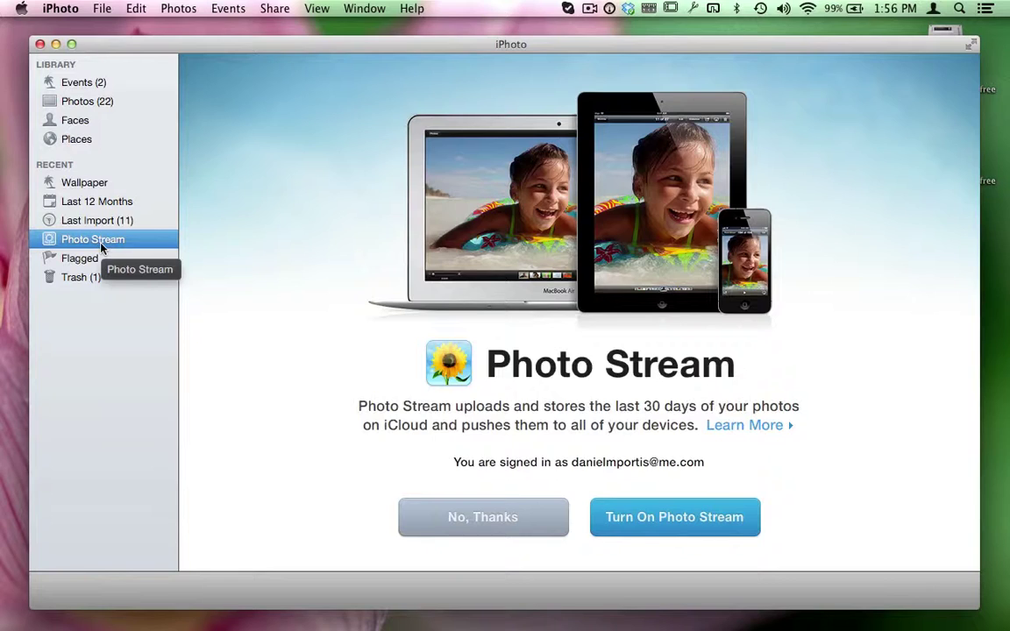